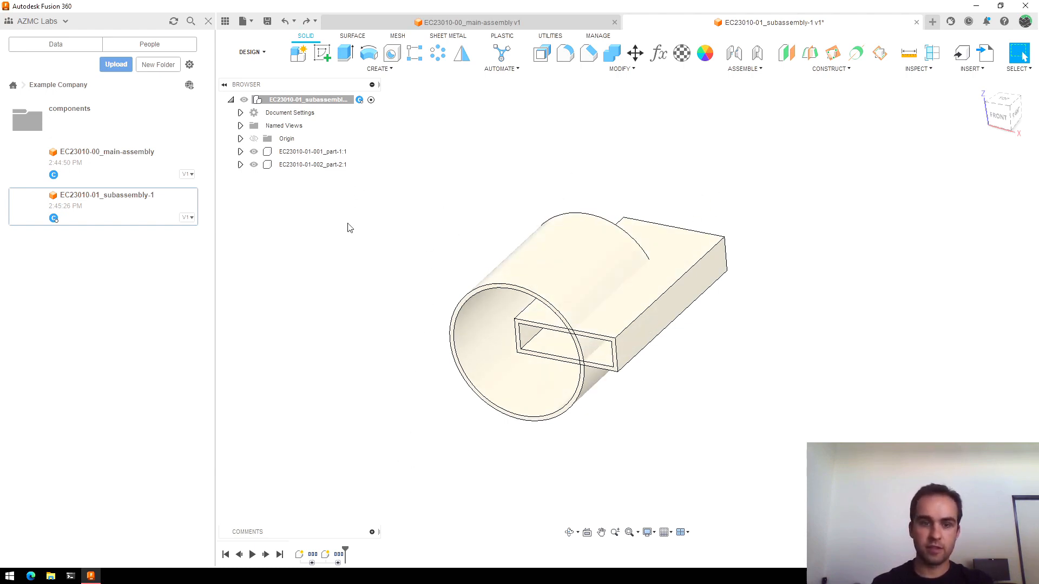
{"action": "left_click", "coordinate": [359, 152]}
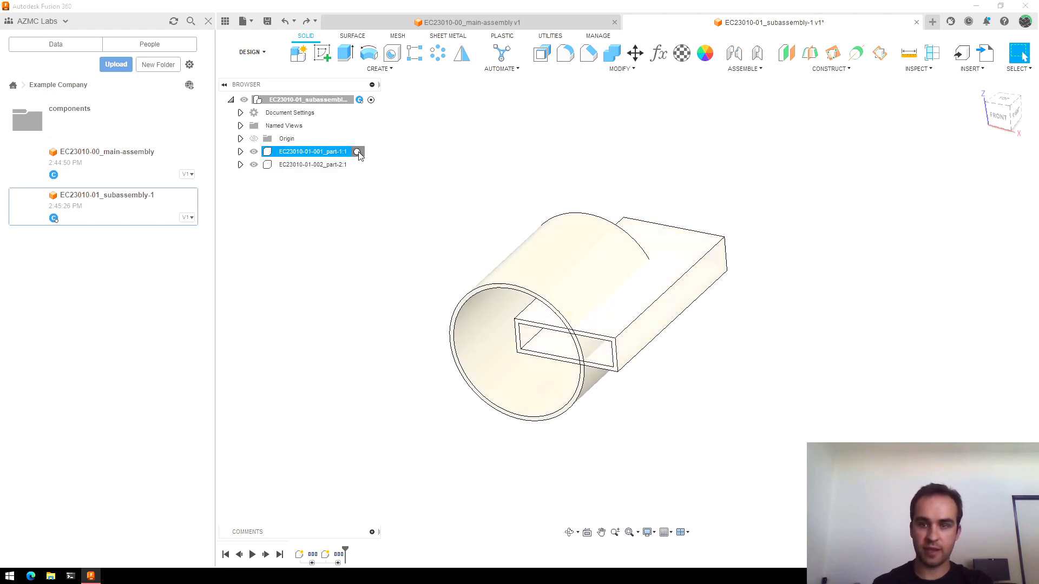
{"action": "left_click", "coordinate": [240, 152]}
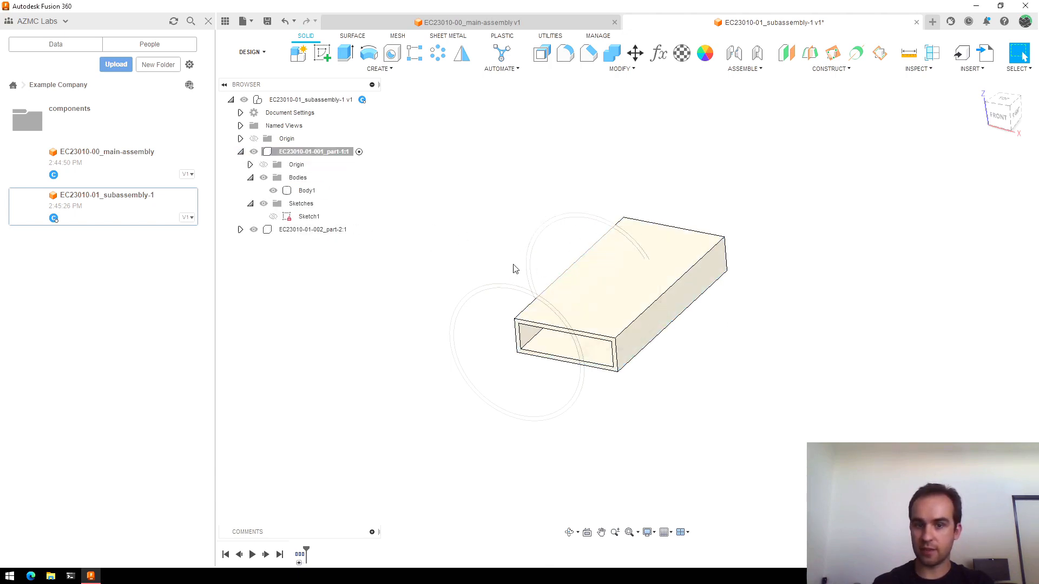
{"action": "left_click", "coordinate": [640, 287]}
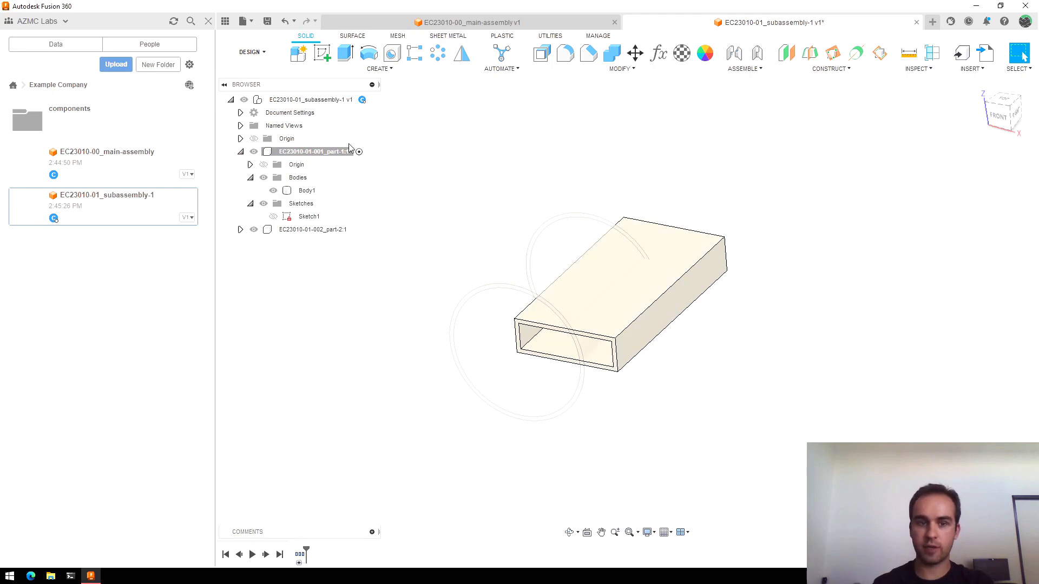
{"action": "double_click", "coordinate": [310, 217]}
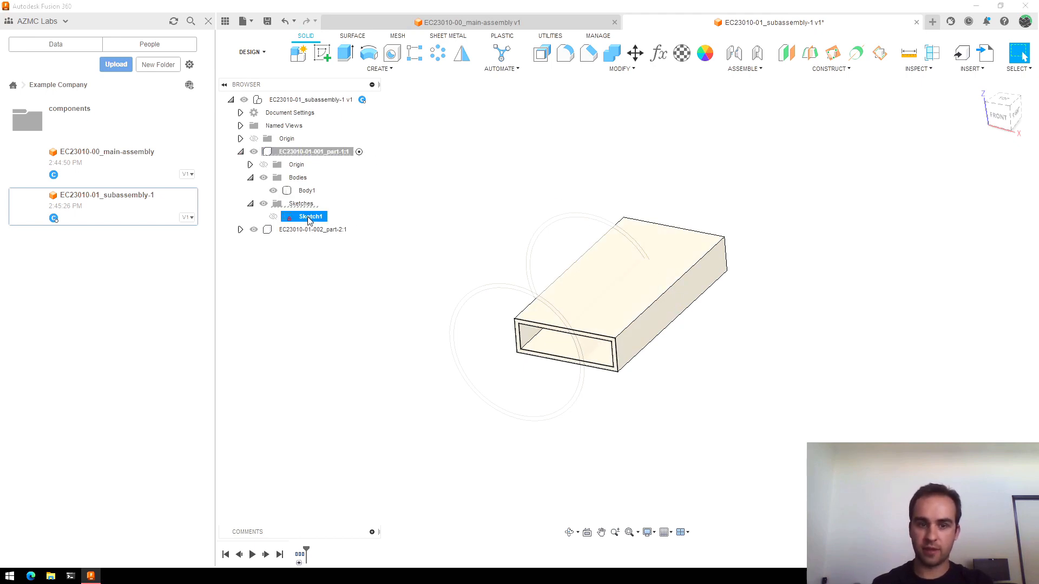
{"action": "left_click", "coordinate": [994, 125]}
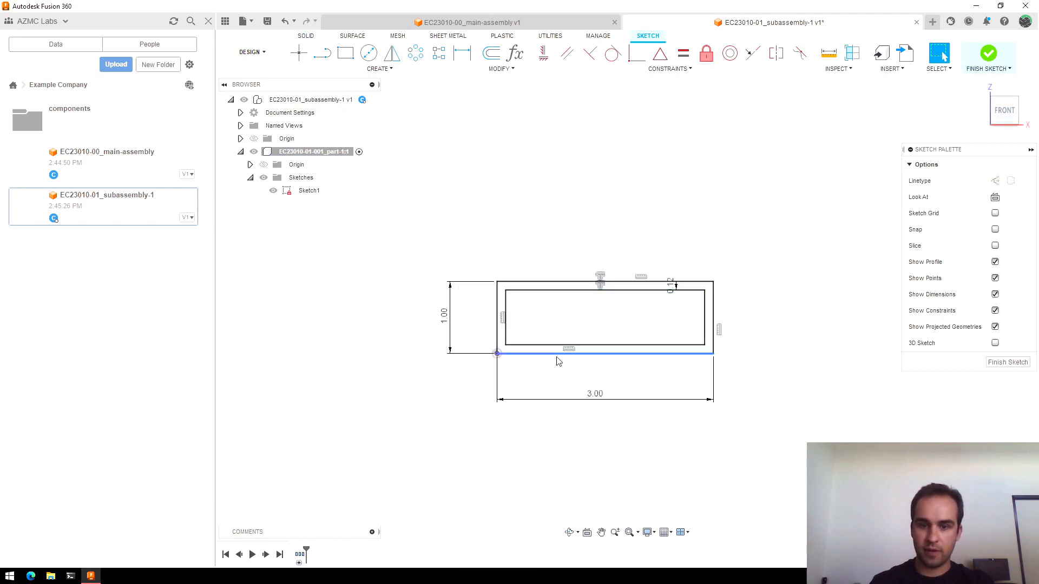
{"action": "scroll", "coordinate": [558, 361], "scroll_direction": "up", "scroll_amount": 3}
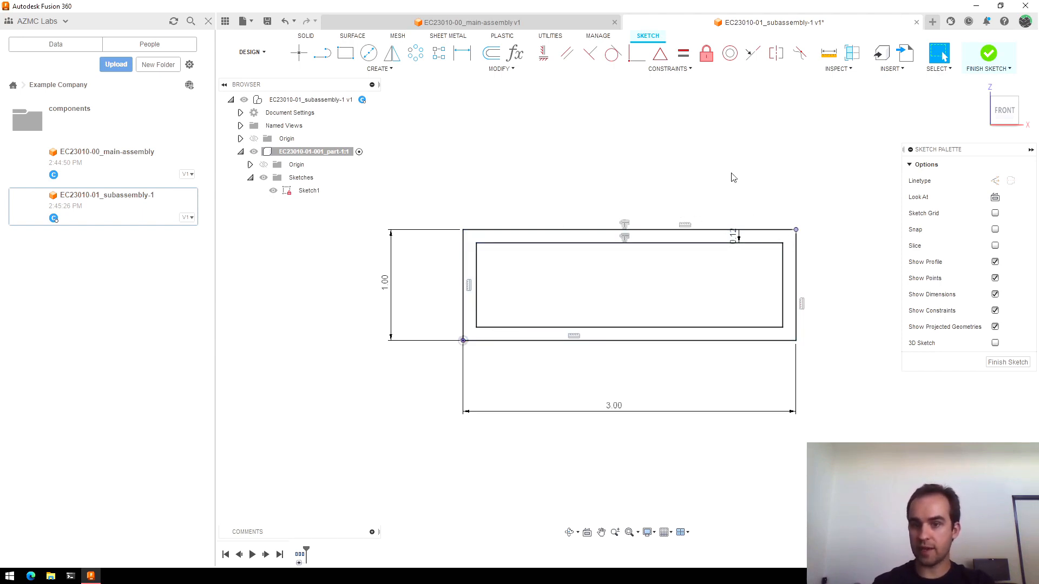
Reposition the rectangle's height, width and wall-thickness dimensions, placing the thickness dimension above the profile
{"action": "left_click", "coordinate": [608, 231]}
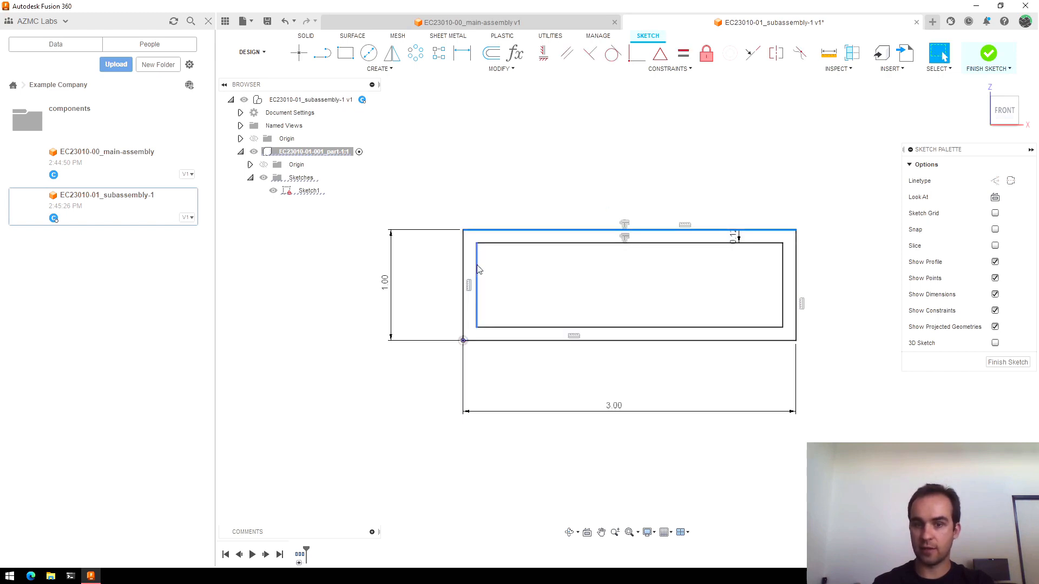
{"action": "key", "text": "Escape"}
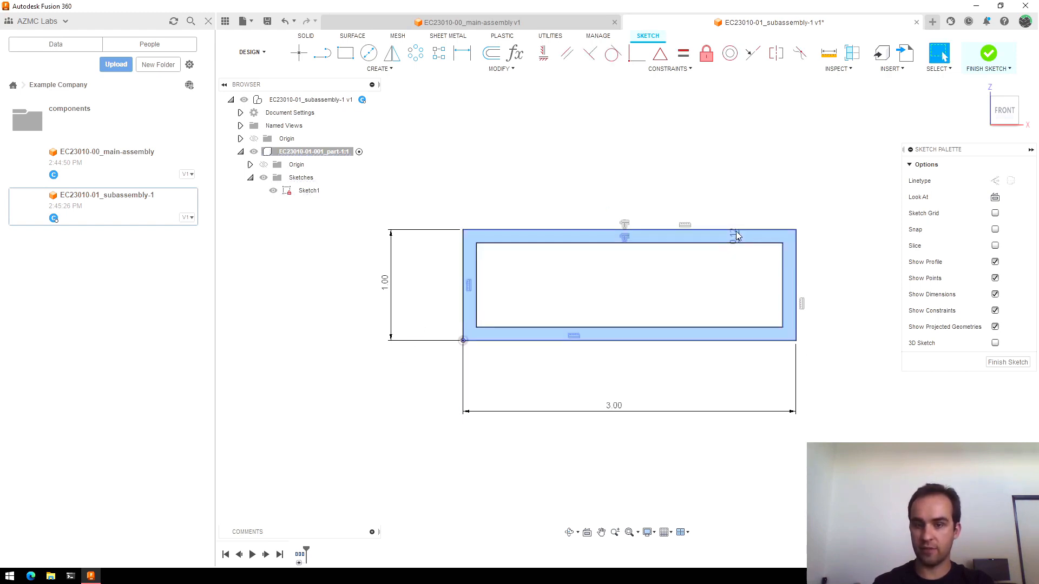
{"action": "left_click_drag", "start_coordinate": [385, 286], "coordinate": [377, 293]}
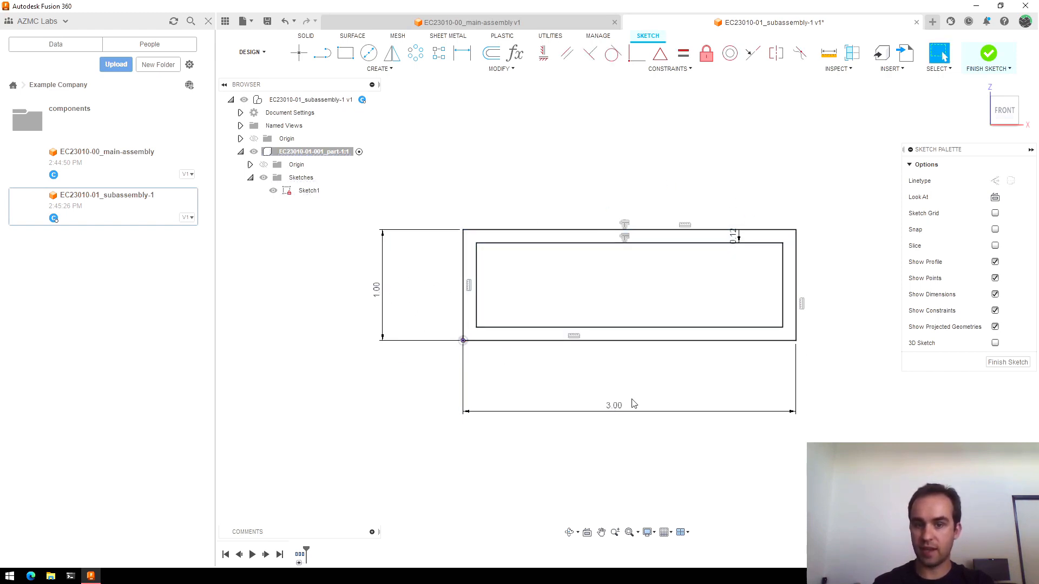
{"action": "mouse_move", "coordinate": [633, 403]}
{"action": "left_mouse_down"}
{"action": "mouse_move", "coordinate": [628, 414]}
{"action": "mouse_move", "coordinate": [647, 401]}
{"action": "left_mouse_up"}
{"action": "left_click_drag", "start_coordinate": [740, 238], "coordinate": [756, 183]}
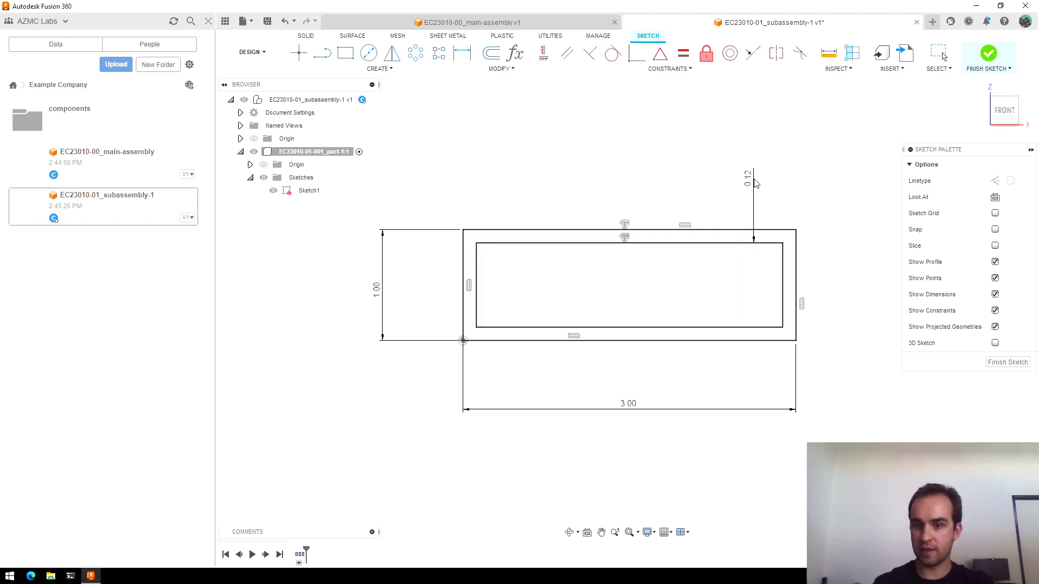
{"action": "left_click", "coordinate": [682, 226]}
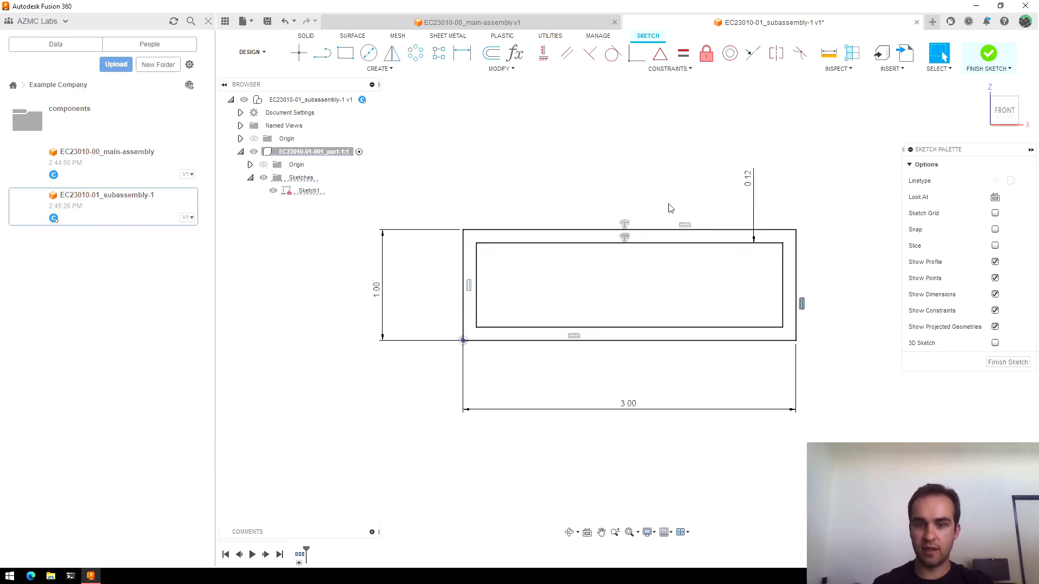
{"action": "scroll", "coordinate": [625, 224], "scroll_direction": "up", "scroll_amount": 2}
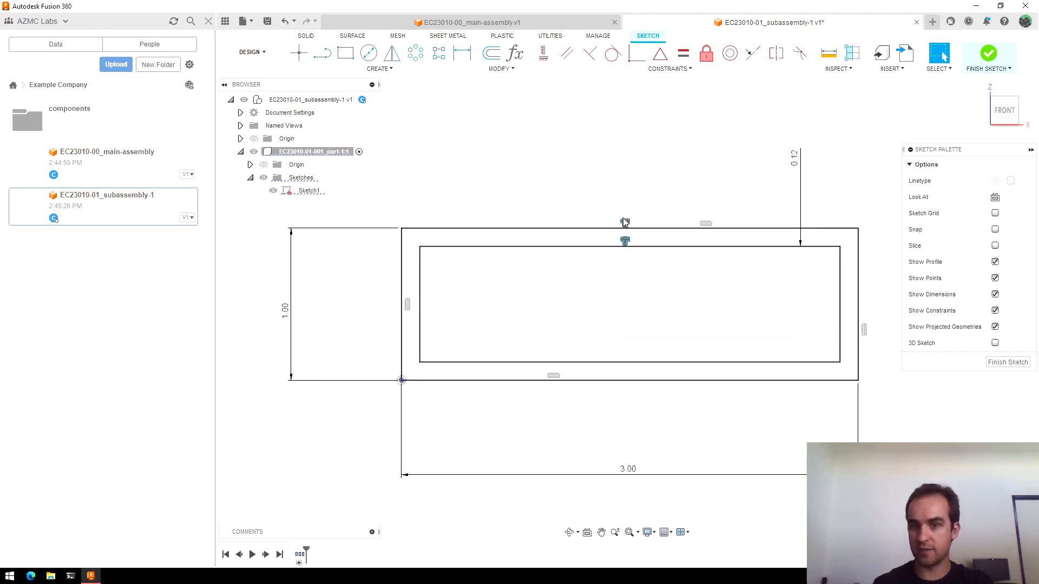
{"action": "scroll", "coordinate": [639, 253], "scroll_direction": "down", "scroll_amount": 3}
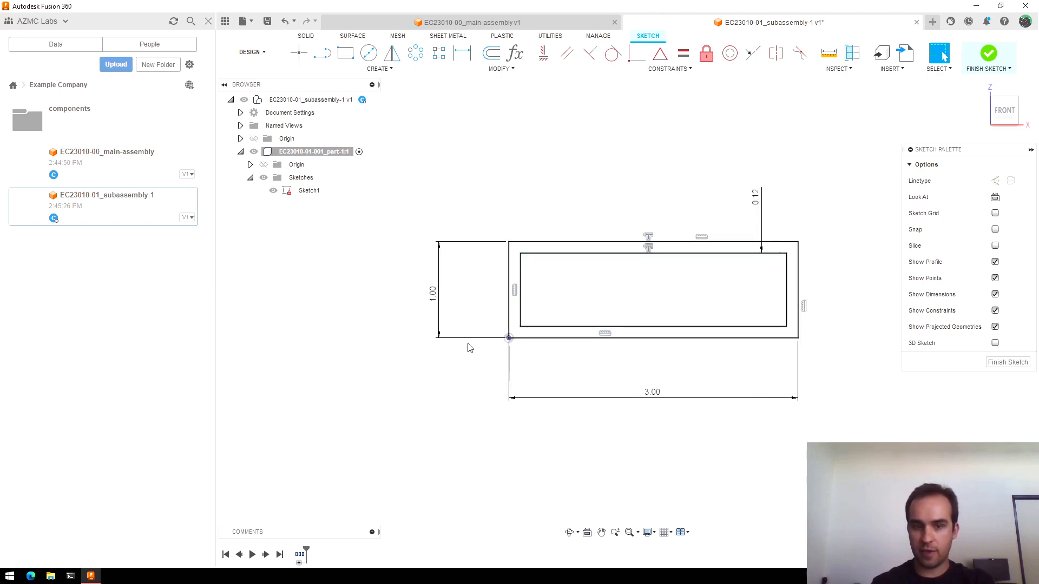
Delete the outer rectangle's height dimension and stretch the unconstrained upper edge upward
{"action": "left_click", "coordinate": [440, 295]}
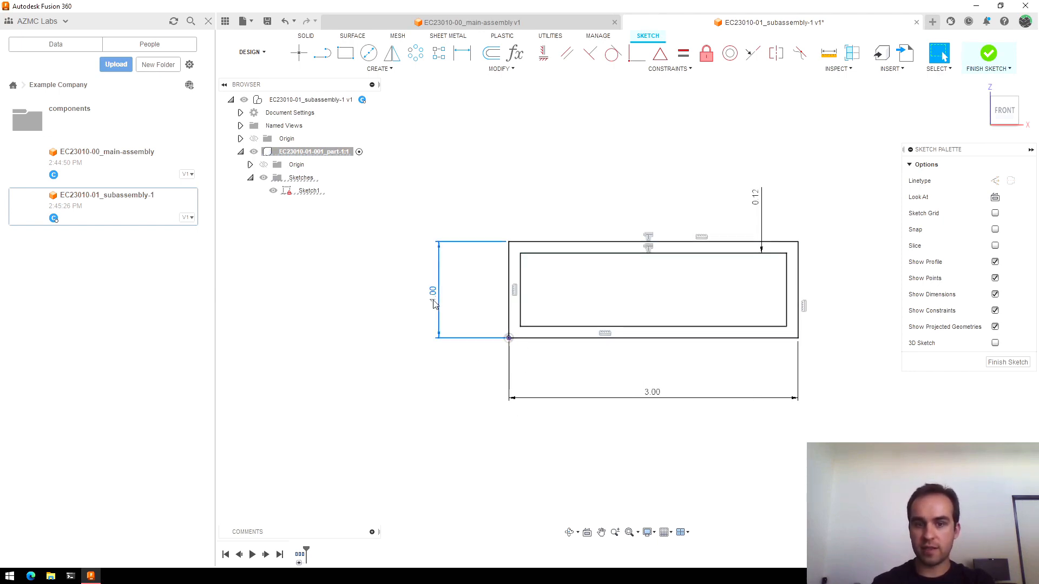
{"action": "key", "text": "Delete"}
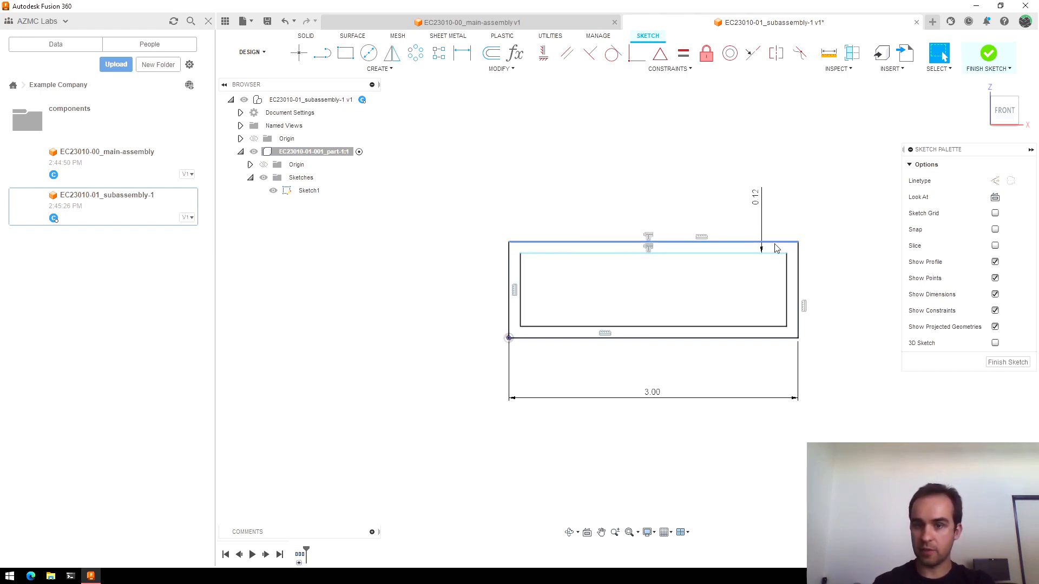
{"action": "mouse_move", "coordinate": [777, 248]}
{"action": "left_mouse_down"}
{"action": "mouse_move", "coordinate": [780, 230]}
{"action": "mouse_move", "coordinate": [780, 306]}
{"action": "mouse_move", "coordinate": [789, 279]}
{"action": "mouse_move", "coordinate": [781, 226]}
{"action": "mouse_move", "coordinate": [796, 219]}
{"action": "left_mouse_up"}
{"action": "left_click", "coordinate": [839, 202]}
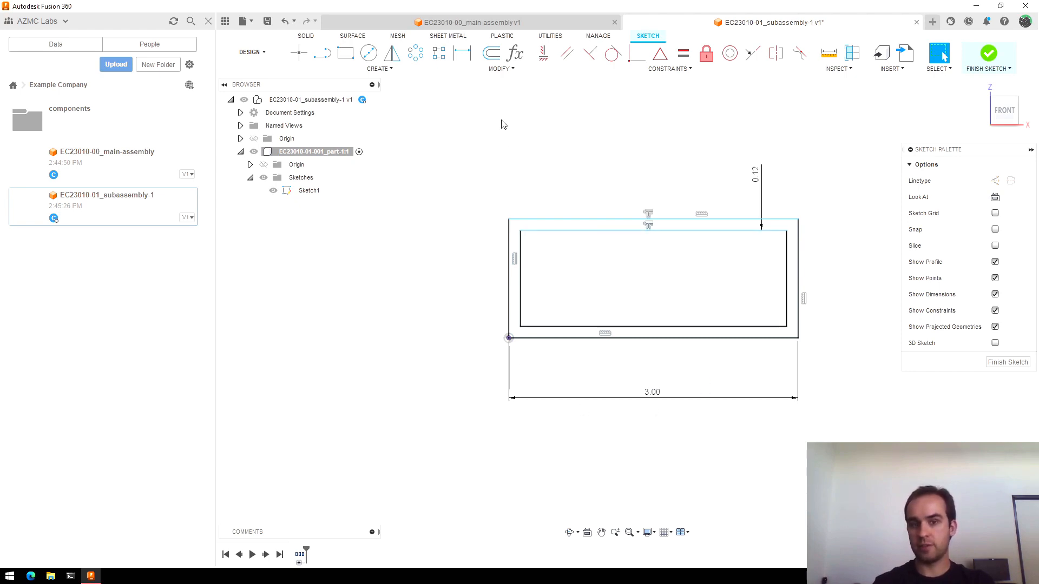
Dimension the outer rectangle's vertical edge and set its height to 1 in
{"action": "left_click", "coordinate": [462, 65]}
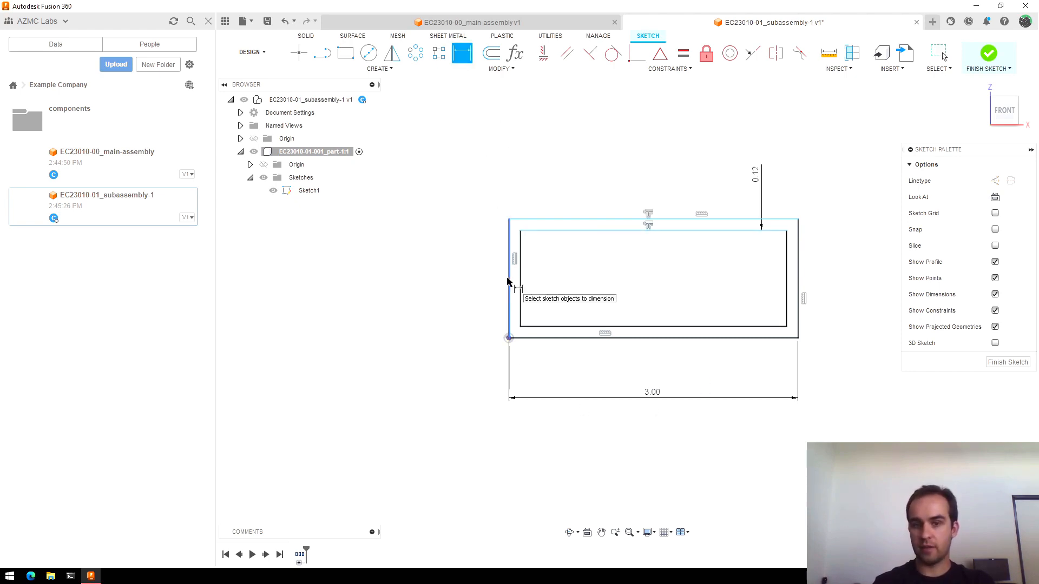
{"action": "left_click", "coordinate": [508, 278]}
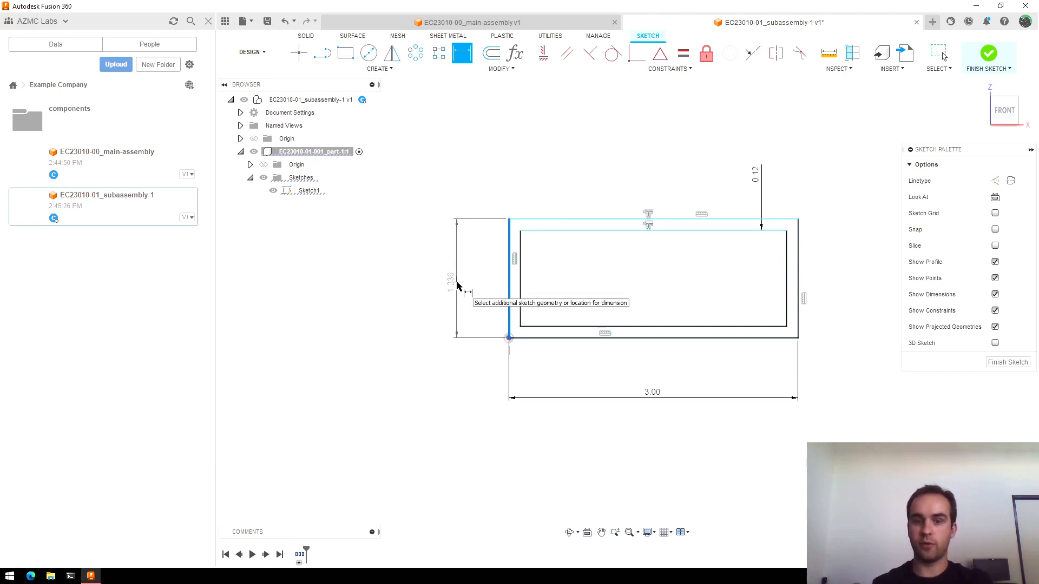
{"action": "left_click", "coordinate": [459, 285]}
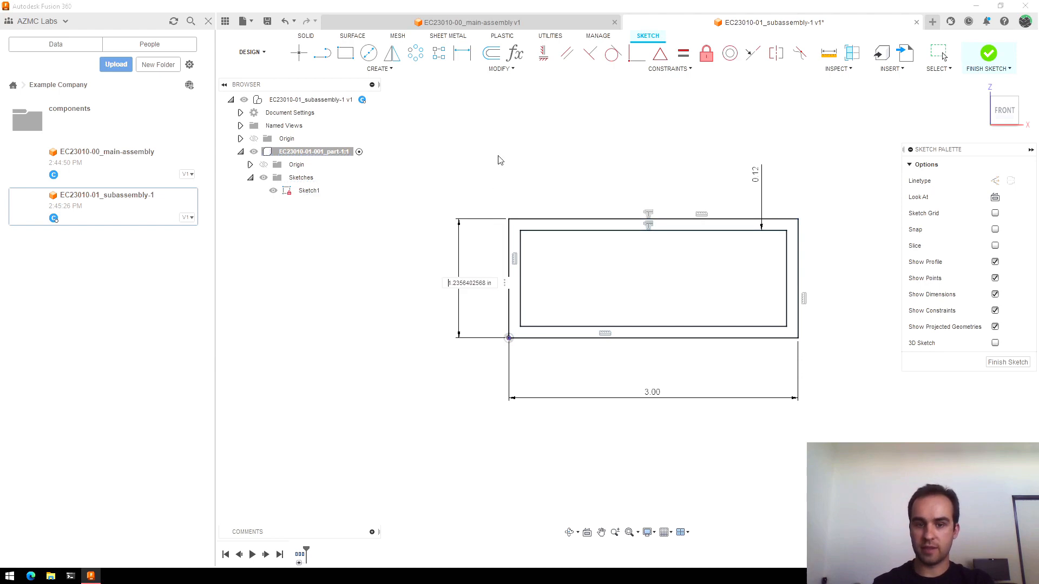
{"action": "type", "text": "1"}
{"action": "key", "text": "Return"}
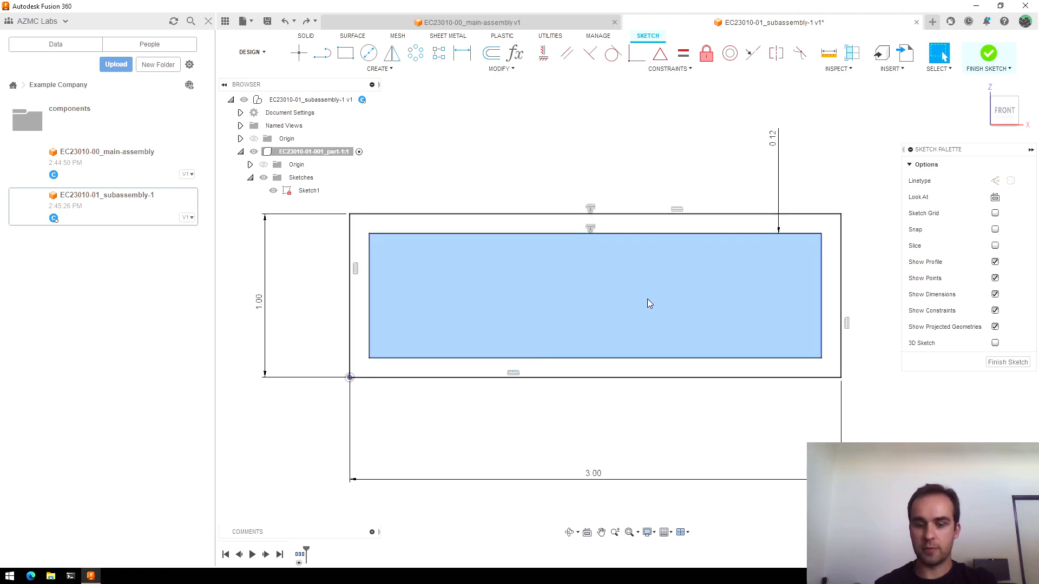
Sketch two slightly slanted lines about 0.76 in long between the inner rectangle's upper and lower edges, adjusting the first line's slant
{"action": "left_click", "coordinate": [321, 55]}
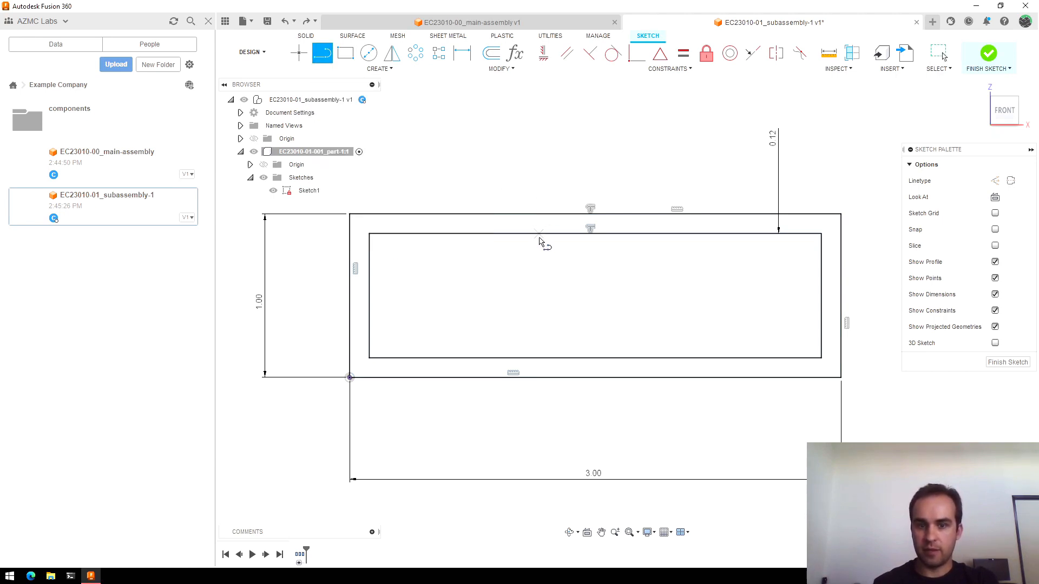
{"action": "left_click", "coordinate": [539, 235]}
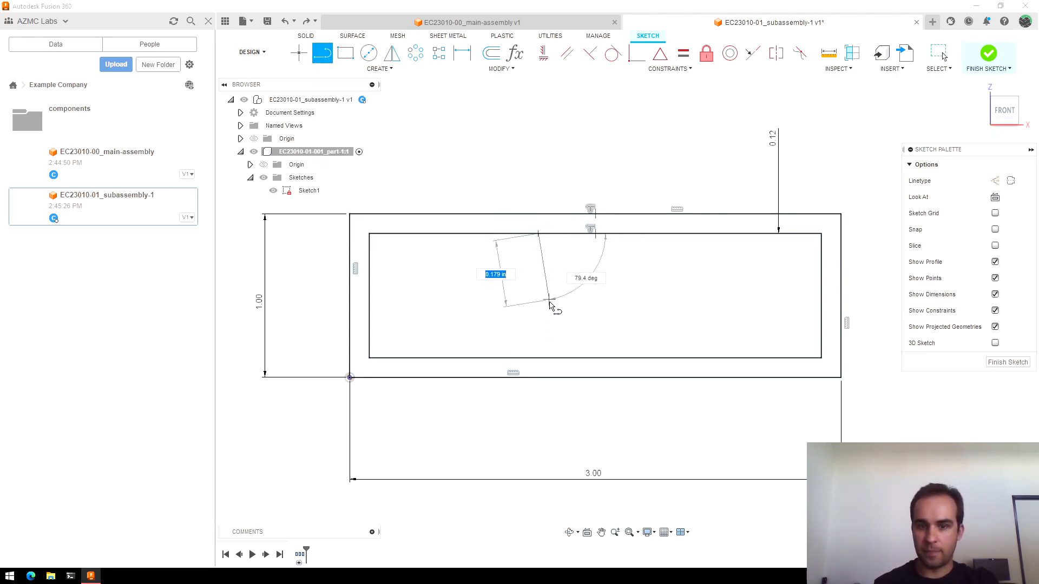
{"action": "left_click", "coordinate": [550, 357]}
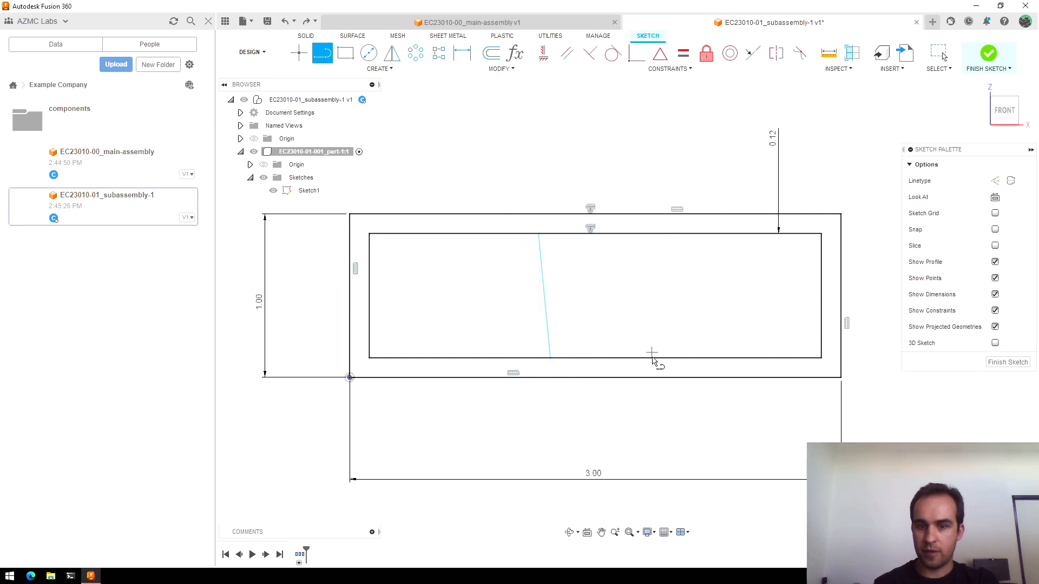
{"action": "left_click", "coordinate": [651, 358]}
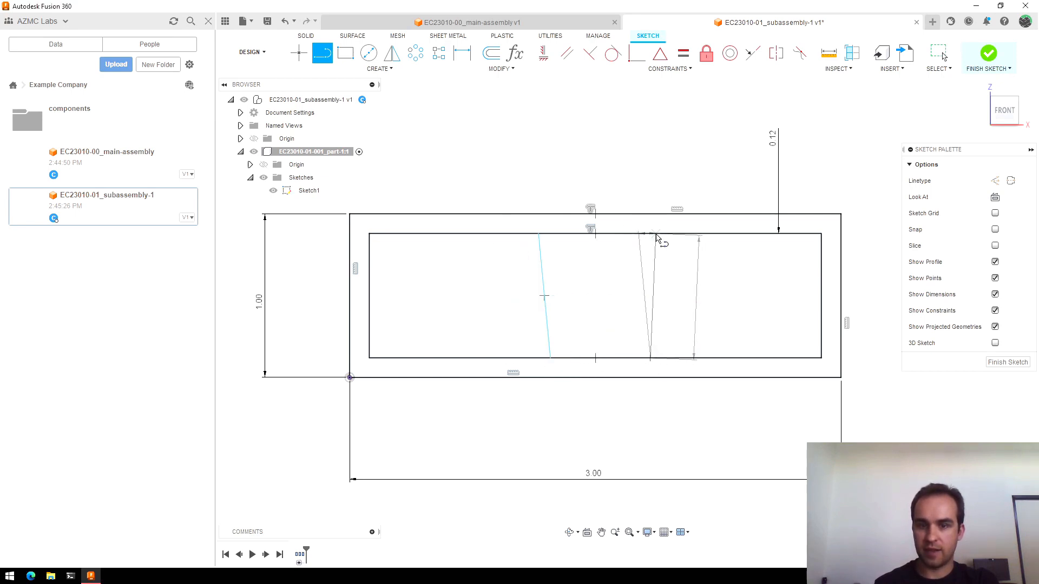
{"action": "left_click", "coordinate": [655, 235]}
{"action": "key", "text": "Escape"}
{"action": "mouse_move", "coordinate": [548, 332]}
{"action": "left_mouse_down"}
{"action": "mouse_move", "coordinate": [491, 327]}
{"action": "mouse_move", "coordinate": [548, 328]}
{"action": "mouse_move", "coordinate": [517, 358]}
{"action": "mouse_move", "coordinate": [564, 360]}
{"action": "left_mouse_up"}
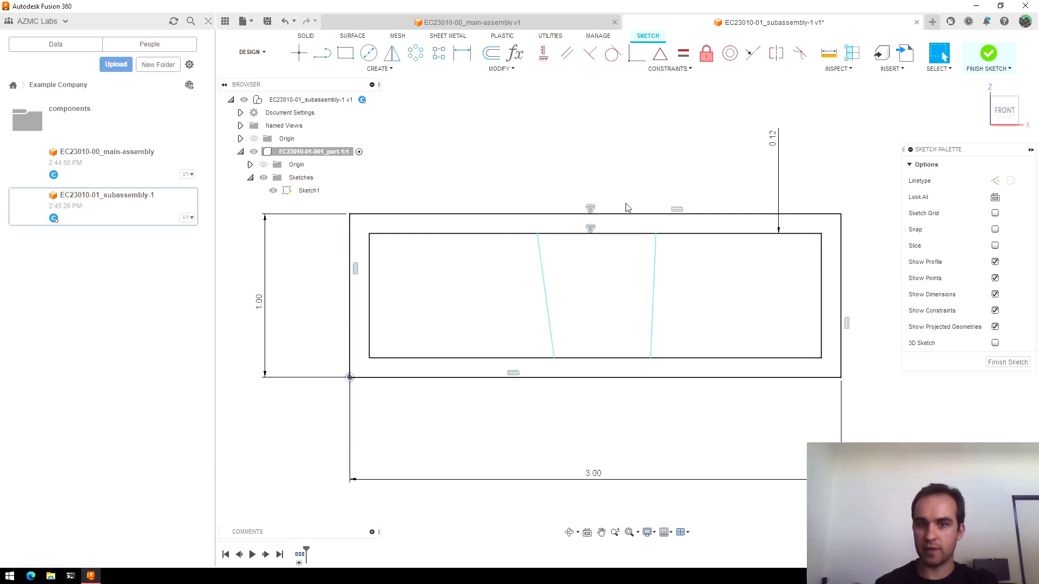
Constrain both slanted lines perpendicular to the inner rectangle's lower edge
{"action": "left_click", "coordinate": [591, 55]}
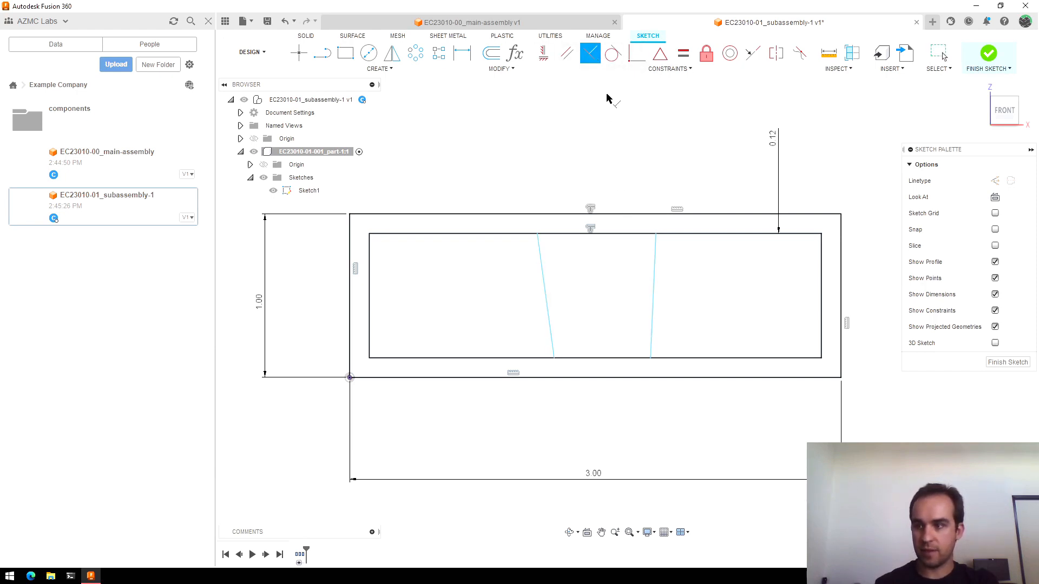
{"action": "left_click", "coordinate": [653, 338]}
{"action": "left_click", "coordinate": [675, 359]}
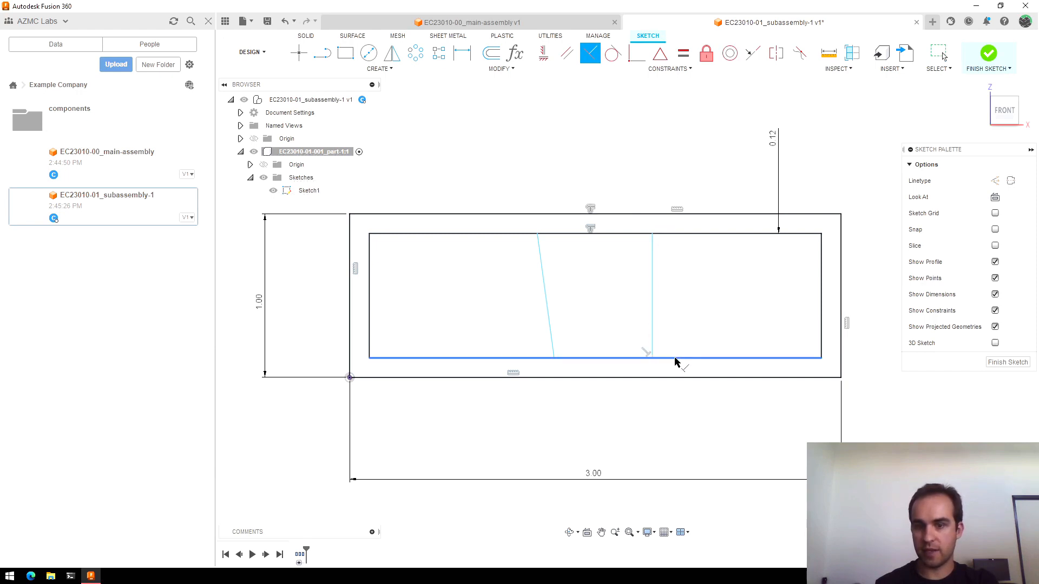
{"action": "left_click", "coordinate": [552, 343]}
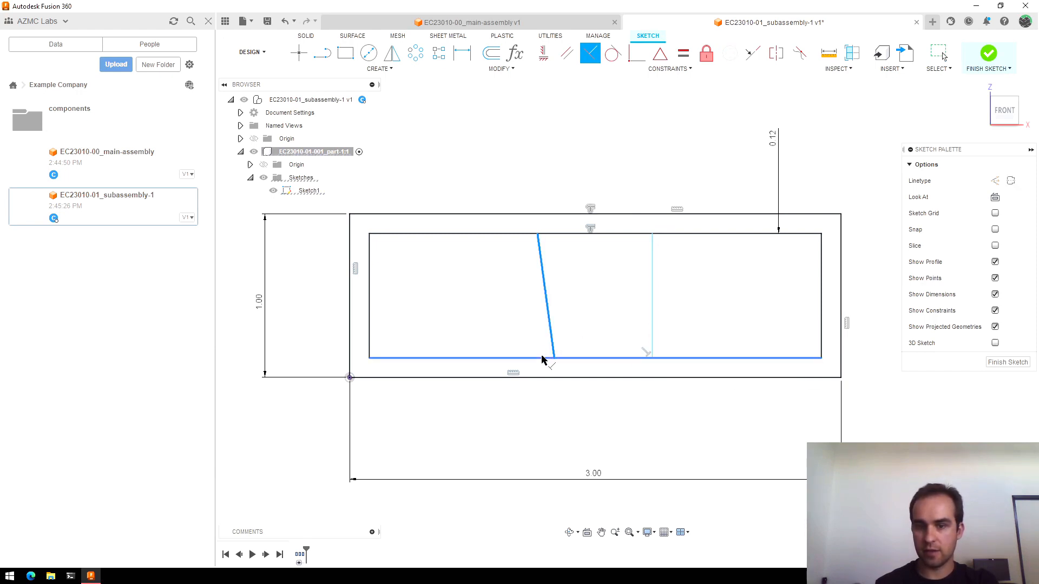
{"action": "left_click", "coordinate": [541, 358]}
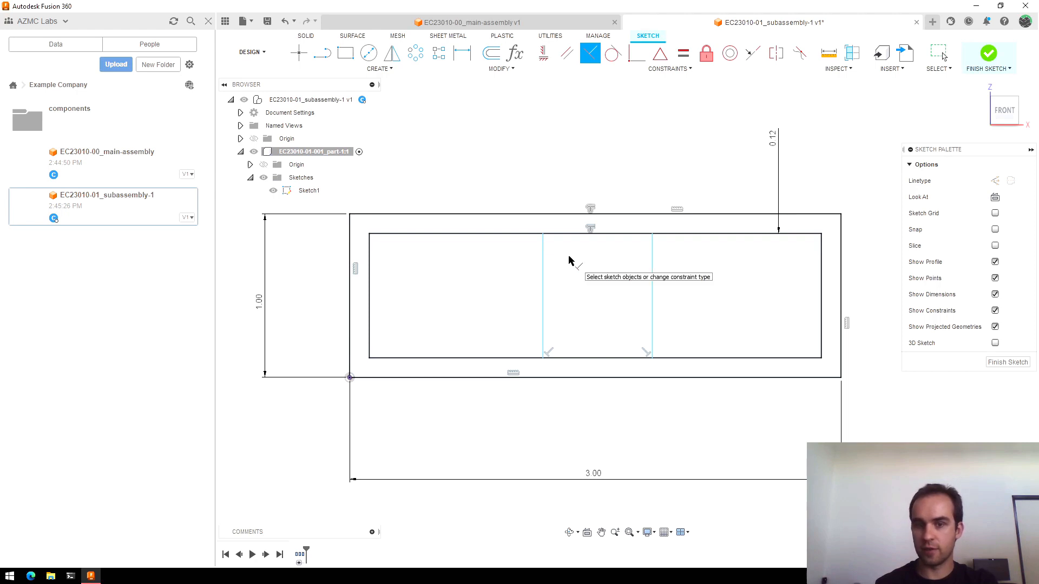
Dimension the spacing between the two vertical lines to 0.12 in and slide the pair slightly left inside the inner rectangle
{"action": "left_click", "coordinate": [462, 53]}
{"action": "left_click", "coordinate": [544, 305]}
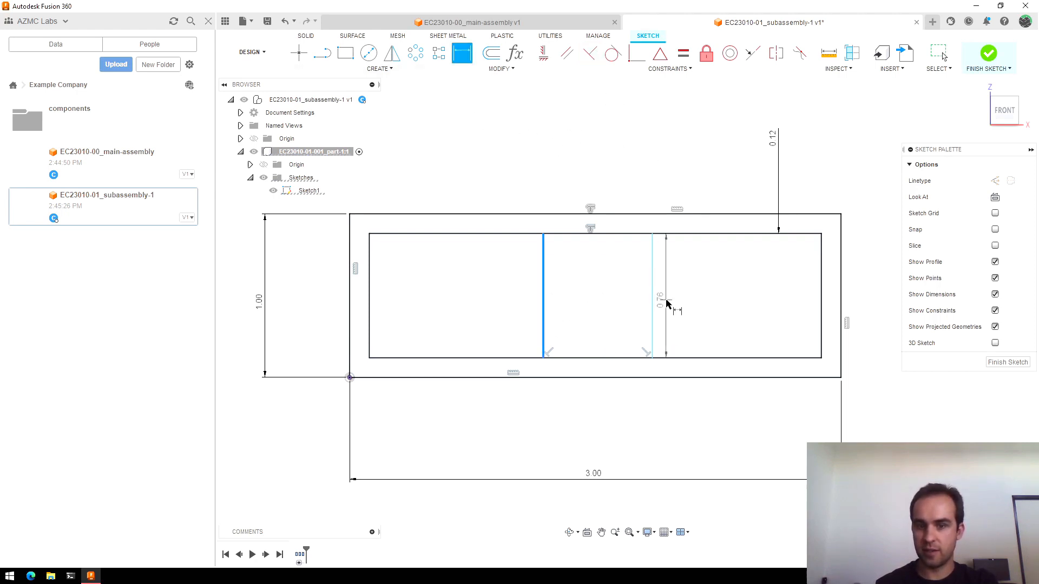
{"action": "left_click", "coordinate": [655, 297]}
{"action": "left_click", "coordinate": [605, 158]}
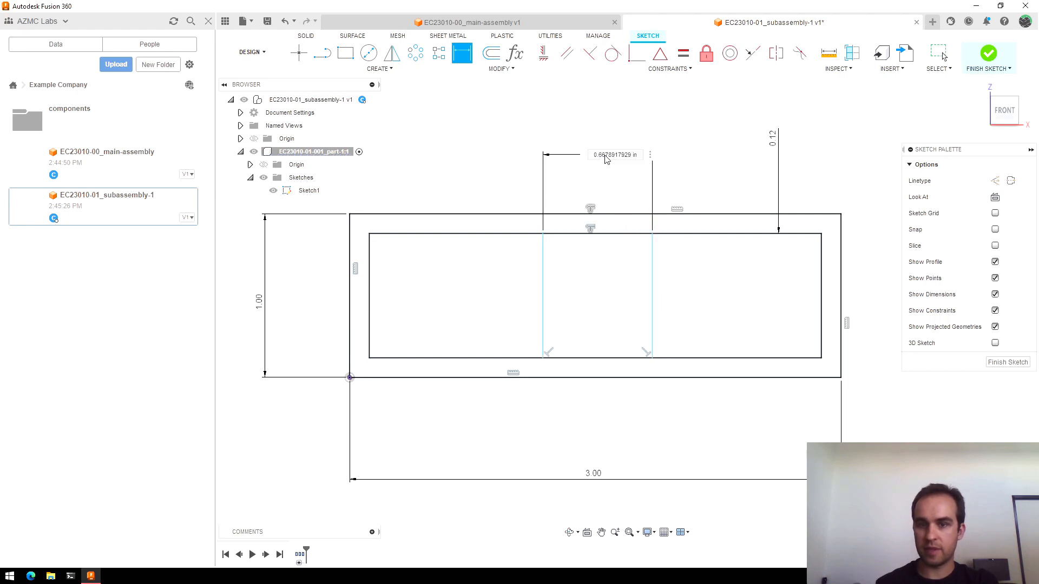
{"action": "key", "text": "BackSpace"}
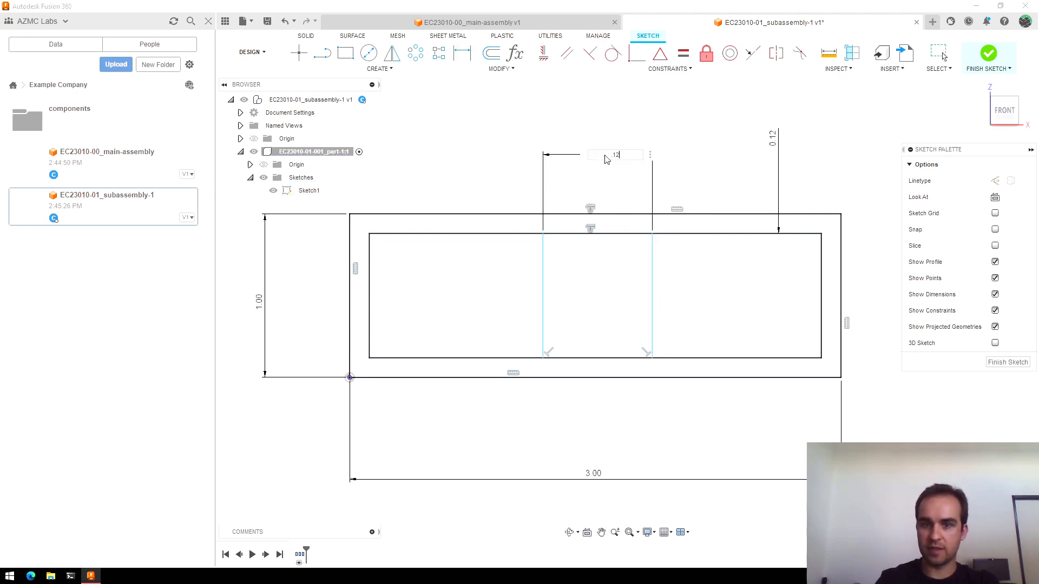
{"action": "key", "text": "Return"}
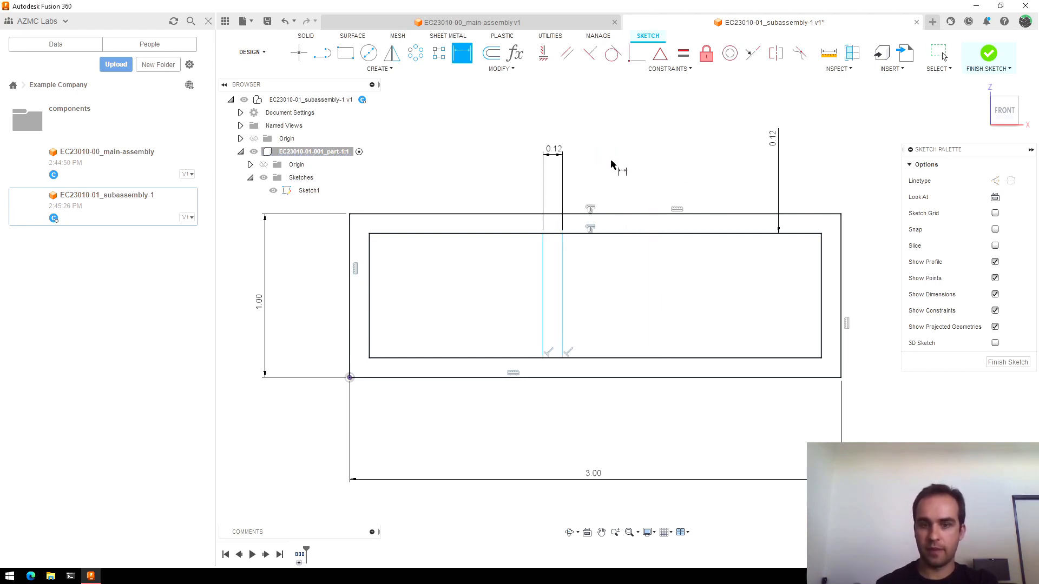
{"action": "key", "text": "Escape"}
{"action": "left_click_drag", "start_coordinate": [562, 295], "coordinate": [531, 290]}
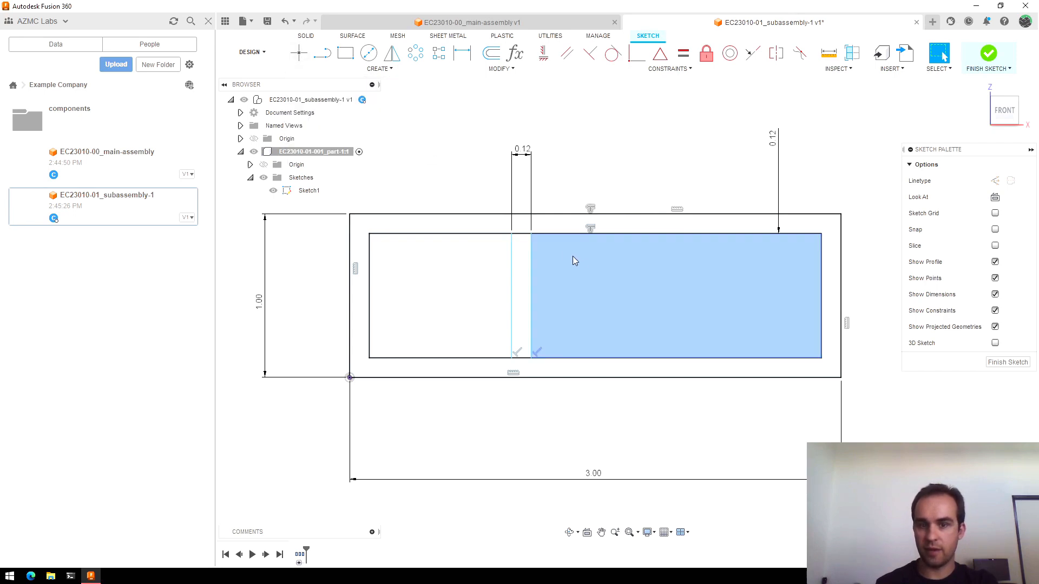
{"action": "left_click", "coordinate": [591, 235]}
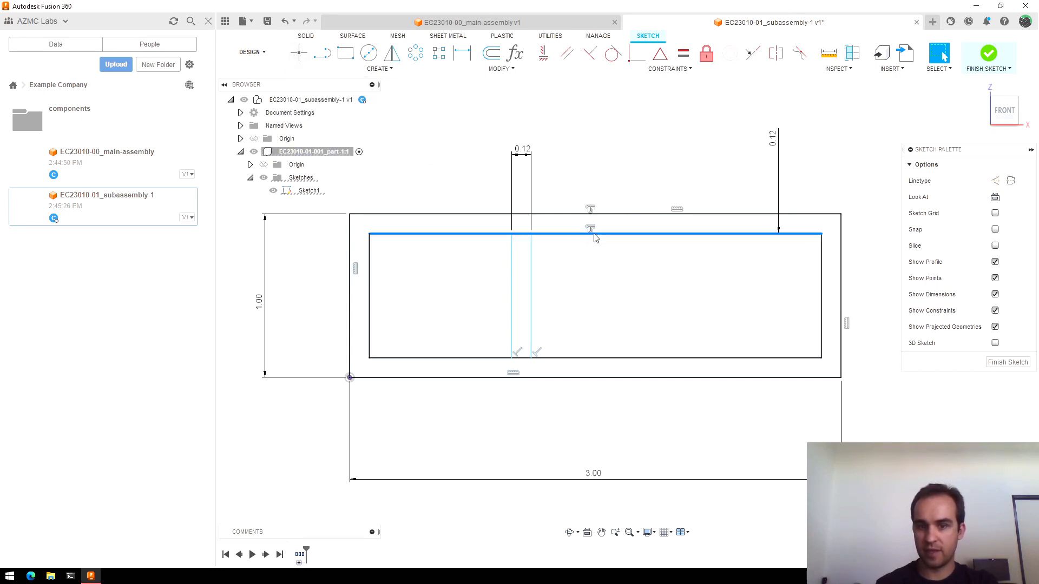
Place a sketch point at the midpoint of the inner rectangle's upper edge
{"action": "left_click", "coordinate": [617, 162]}
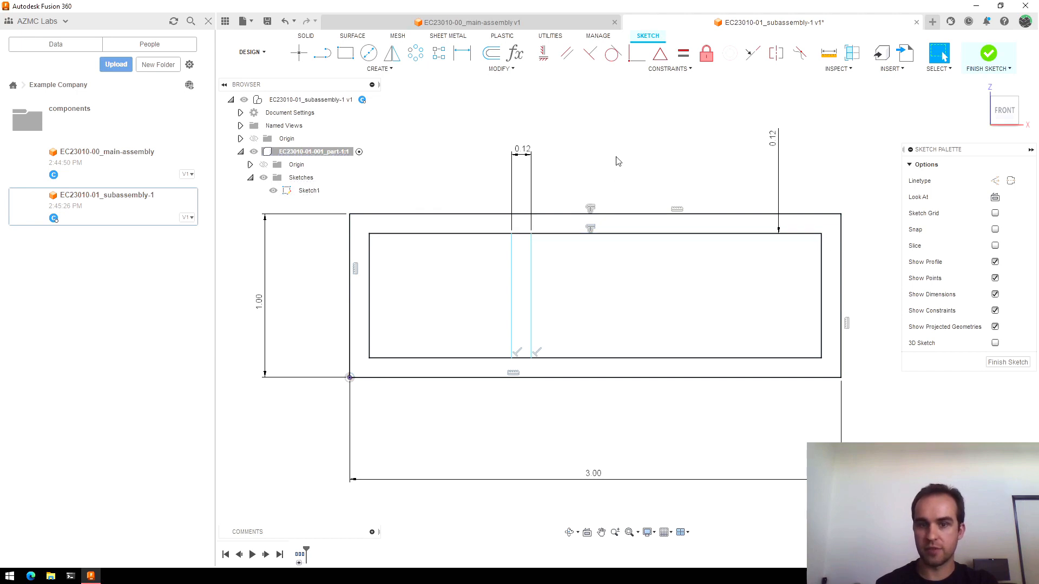
{"action": "left_click", "coordinate": [298, 54]}
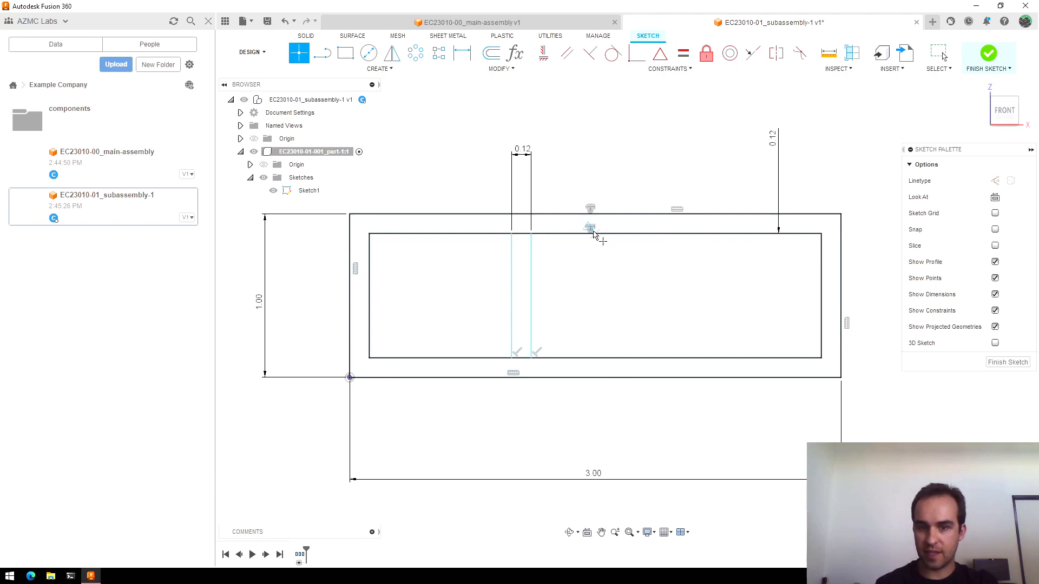
{"action": "scroll", "coordinate": [594, 233], "scroll_direction": "up", "scroll_amount": 5}
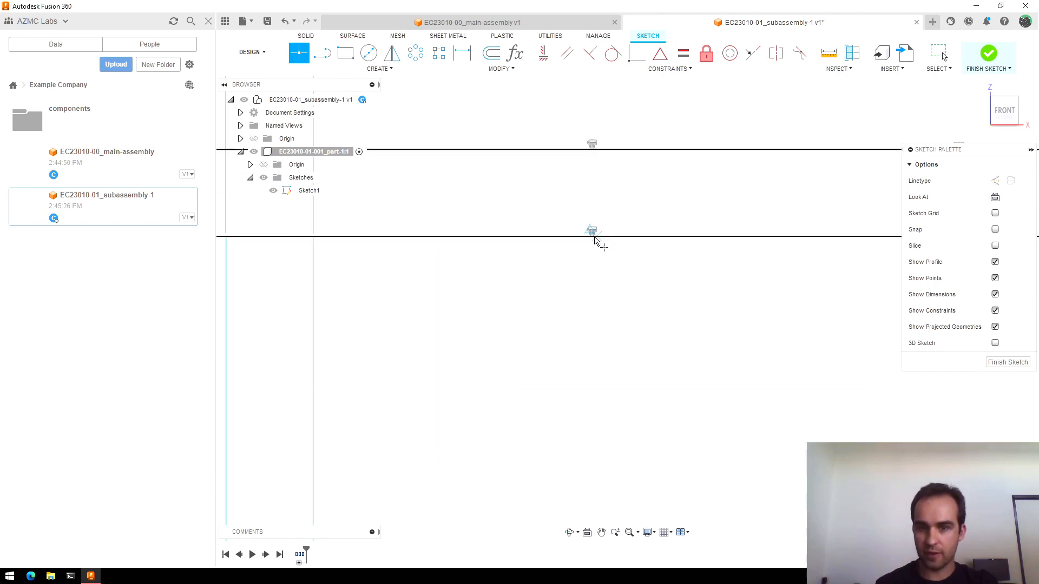
{"action": "scroll", "coordinate": [594, 240], "scroll_direction": "down", "scroll_amount": 4}
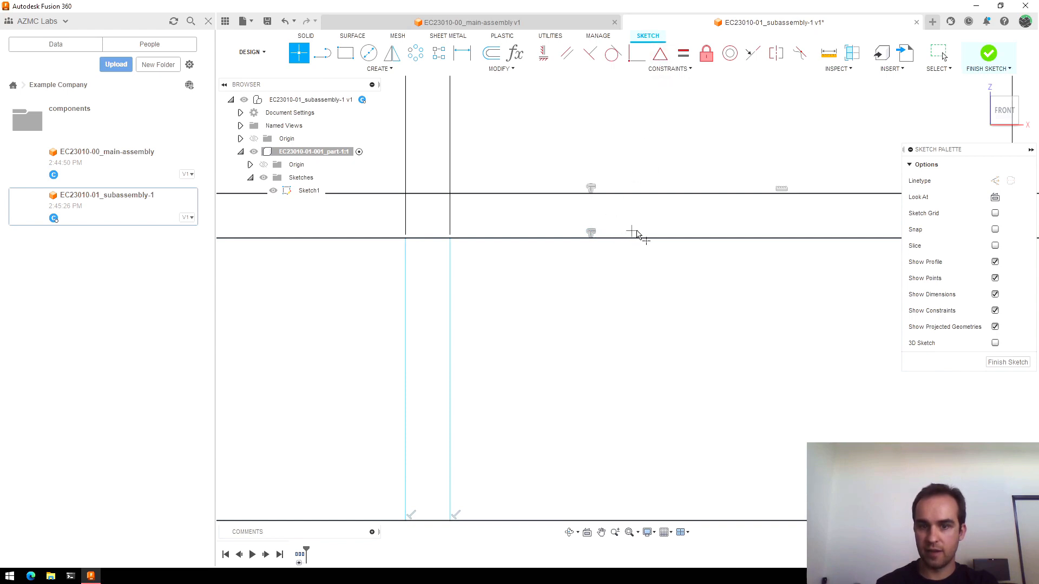
{"action": "left_click", "coordinate": [596, 237]}
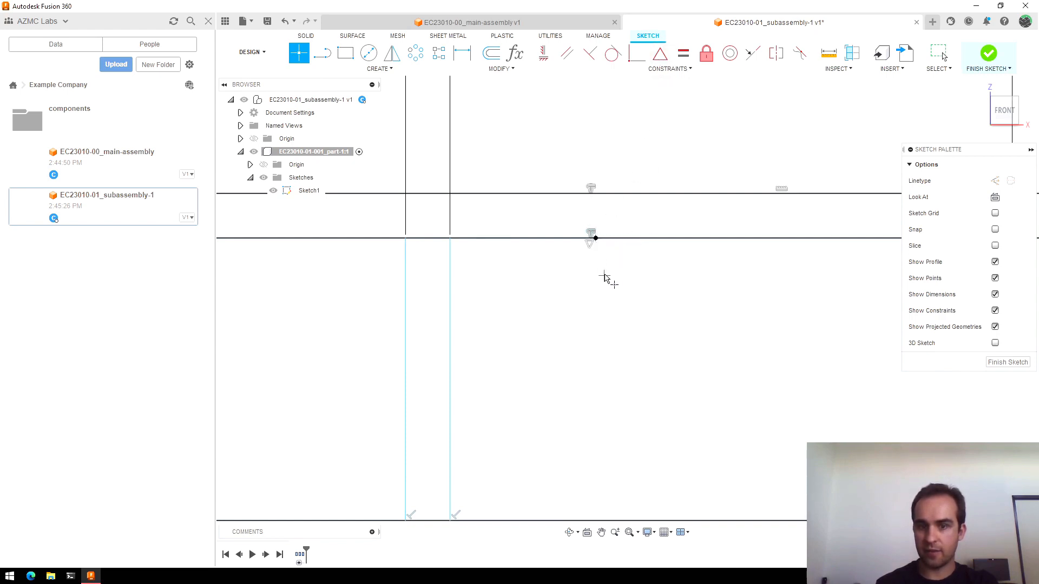
{"action": "scroll", "coordinate": [602, 275], "scroll_direction": "up", "scroll_amount": 1}
{"action": "middle_click_drag", "start_coordinate": [596, 298], "coordinate": [594, 272]}
{"action": "key", "text": "Escape"}
{"action": "scroll", "coordinate": [595, 216], "scroll_direction": "down", "scroll_amount": 2}
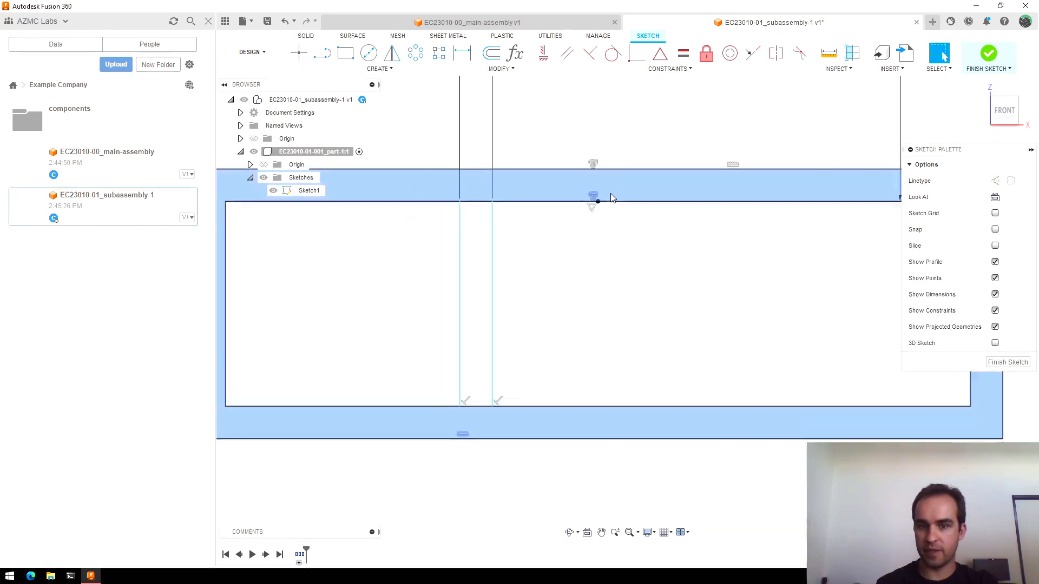
{"action": "scroll", "coordinate": [589, 213], "scroll_direction": "down", "scroll_amount": 3}
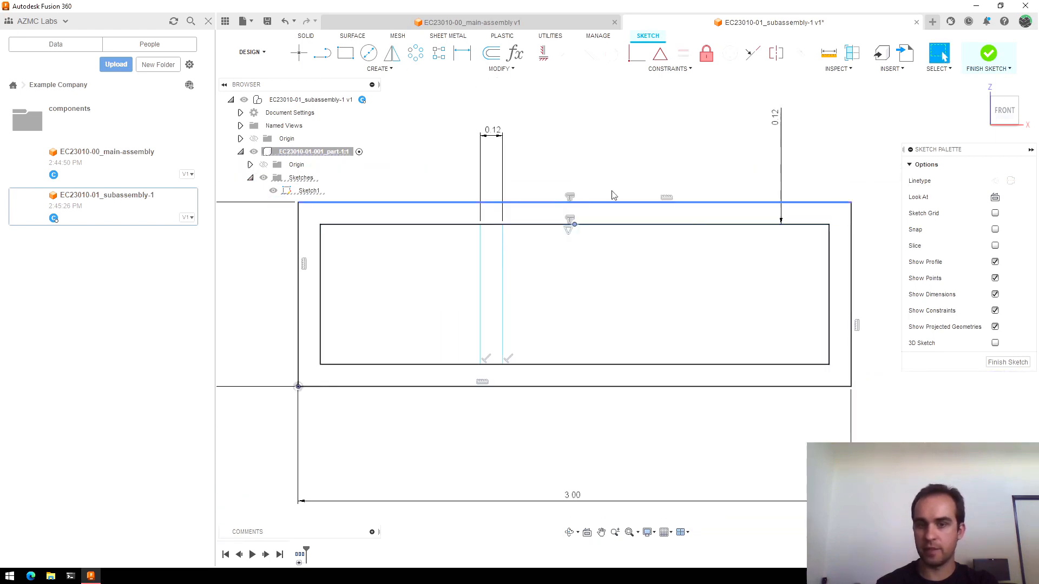
Move the pair of vertical divider lines so they straddle the midpoint on the inner rectangle's upper edge
{"action": "scroll", "coordinate": [611, 192], "scroll_direction": "up", "scroll_amount": 2}
{"action": "left_click_drag", "start_coordinate": [476, 294], "coordinate": [577, 296]}
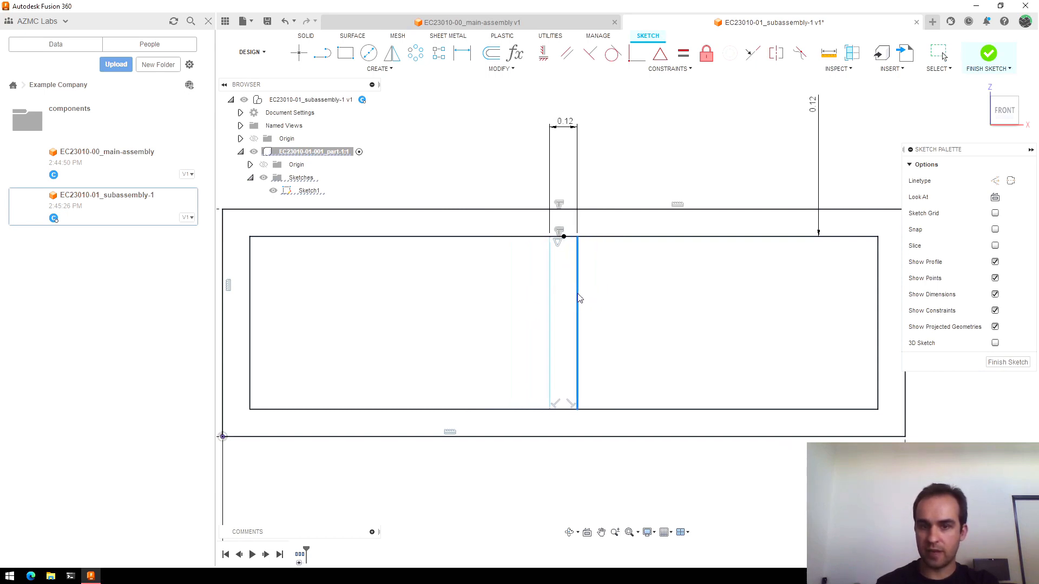
{"action": "key", "text": "Escape"}
{"action": "scroll", "coordinate": [582, 271], "scroll_direction": "up", "scroll_amount": 3}
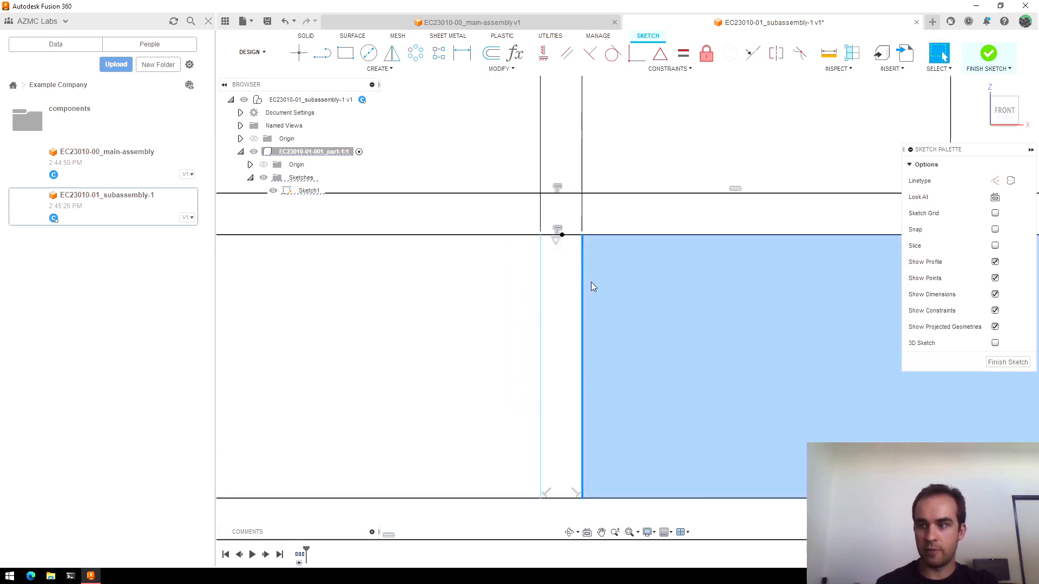
{"action": "scroll", "coordinate": [593, 297], "scroll_direction": "down", "scroll_amount": 2}
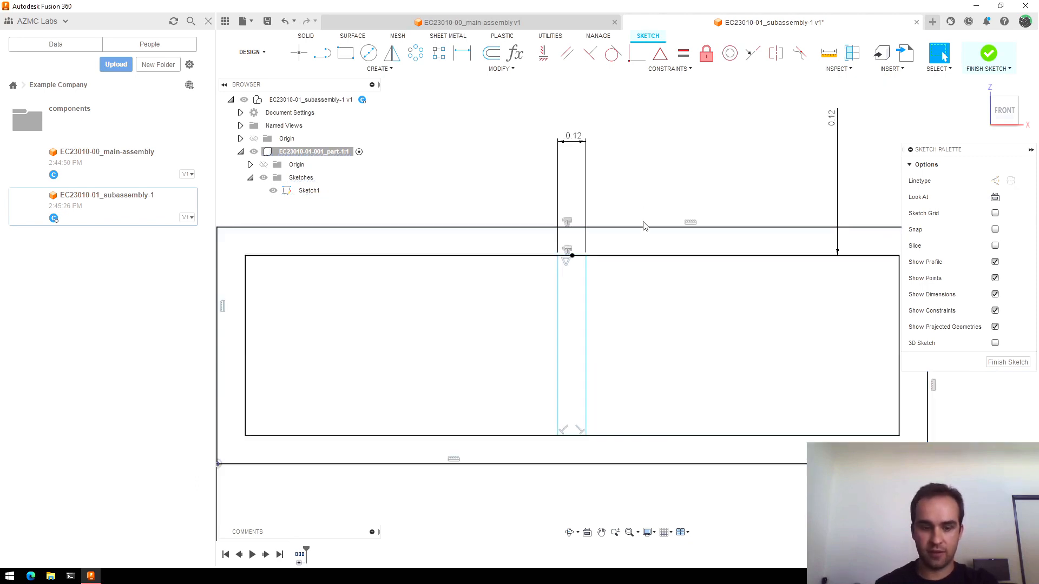
Dimension the horizontal distance between the right divider line and the midpoint, and set it to 0.06 in
{"action": "key", "text": "d"}
{"action": "left_click", "coordinate": [587, 292]}
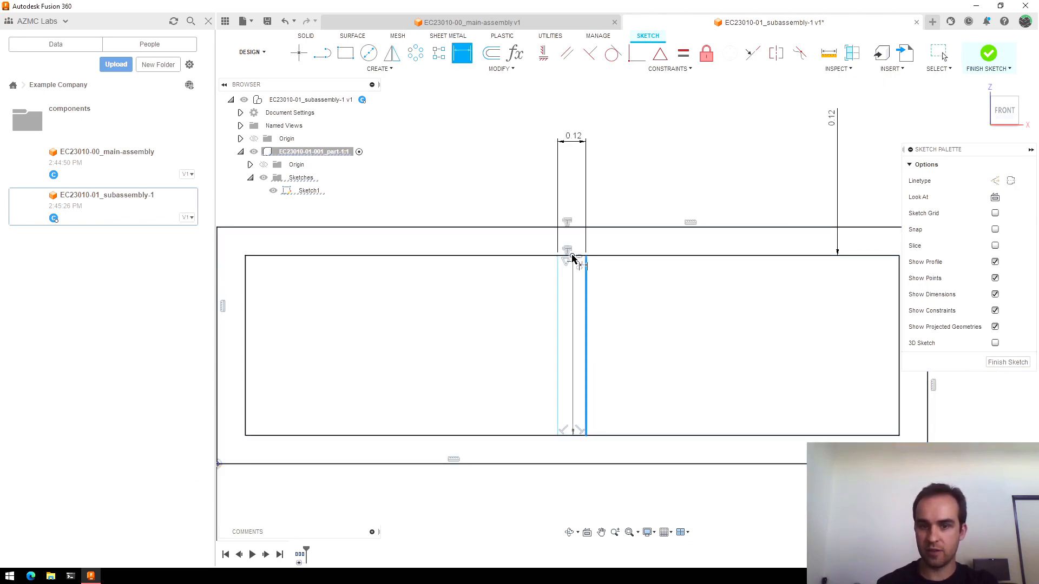
{"action": "left_click", "coordinate": [572, 255]}
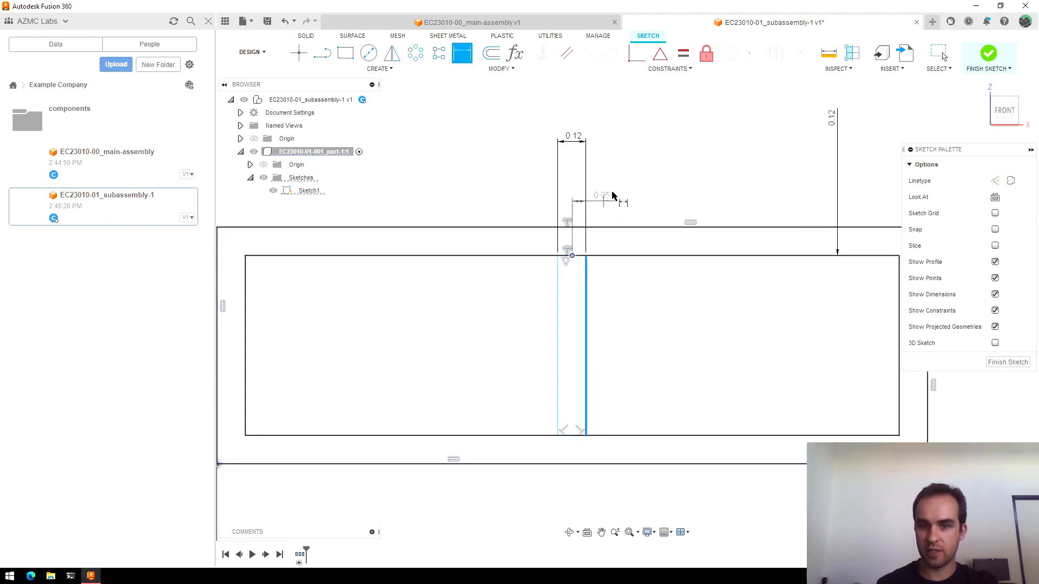
{"action": "left_click", "coordinate": [638, 181]}
{"action": "key", "text": "Escape"}
{"action": "scroll", "coordinate": [580, 184], "scroll_direction": "down", "scroll_amount": 2}
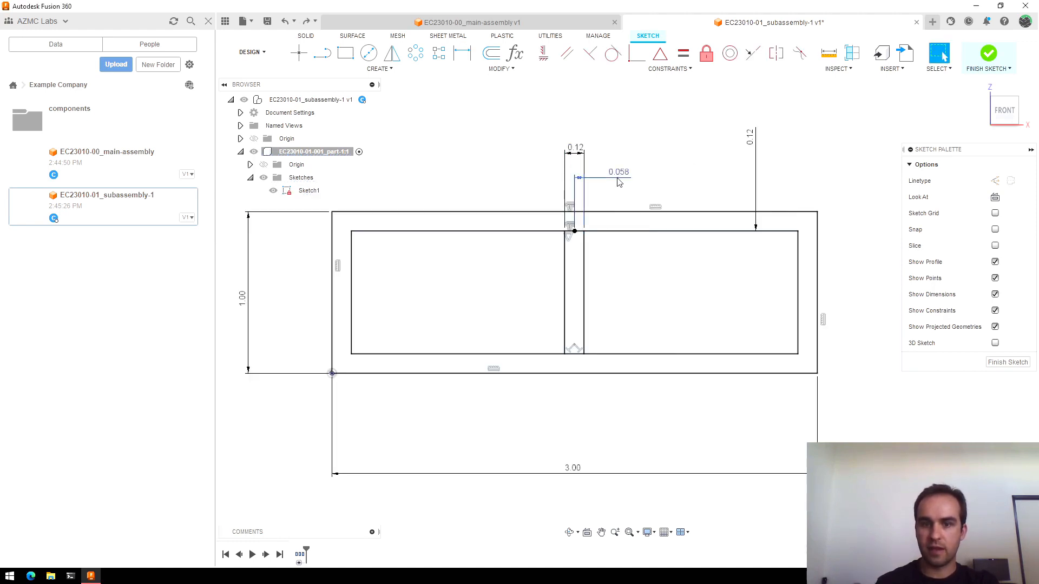
{"action": "double_click", "coordinate": [620, 183]}
{"action": "type", "text": "08"}
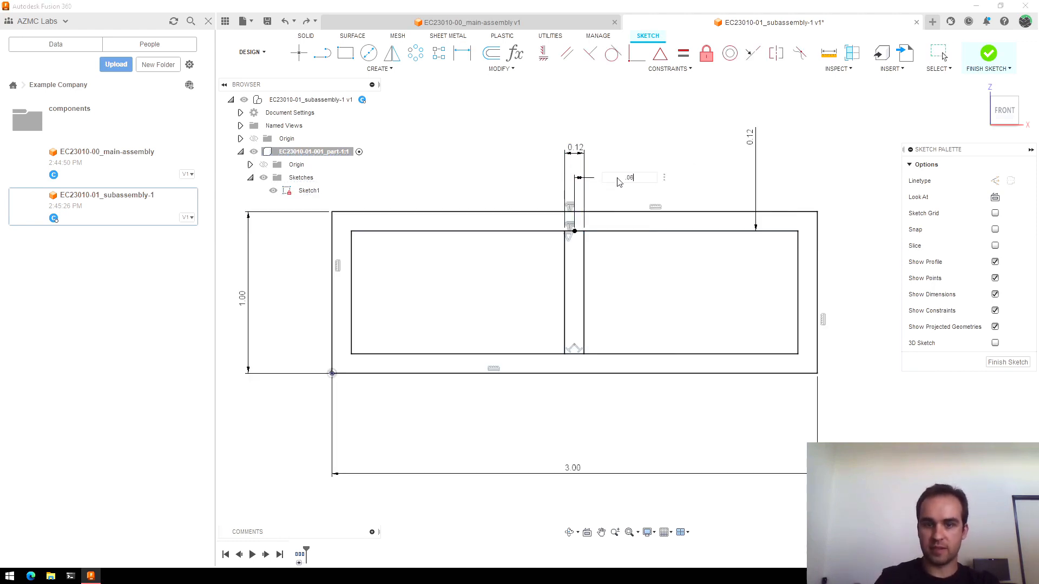
{"action": "type", "text": "6"}
{"action": "key", "text": "Return"}
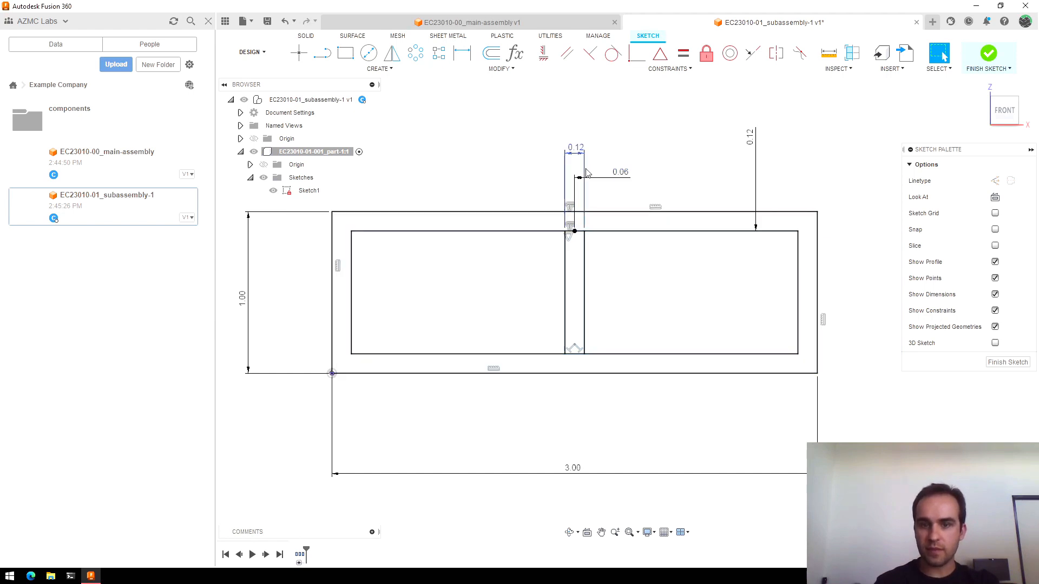
Set the spacing between the two divider lines to 0.2 in
{"action": "scroll", "coordinate": [588, 179], "scroll_direction": "up", "scroll_amount": 3}
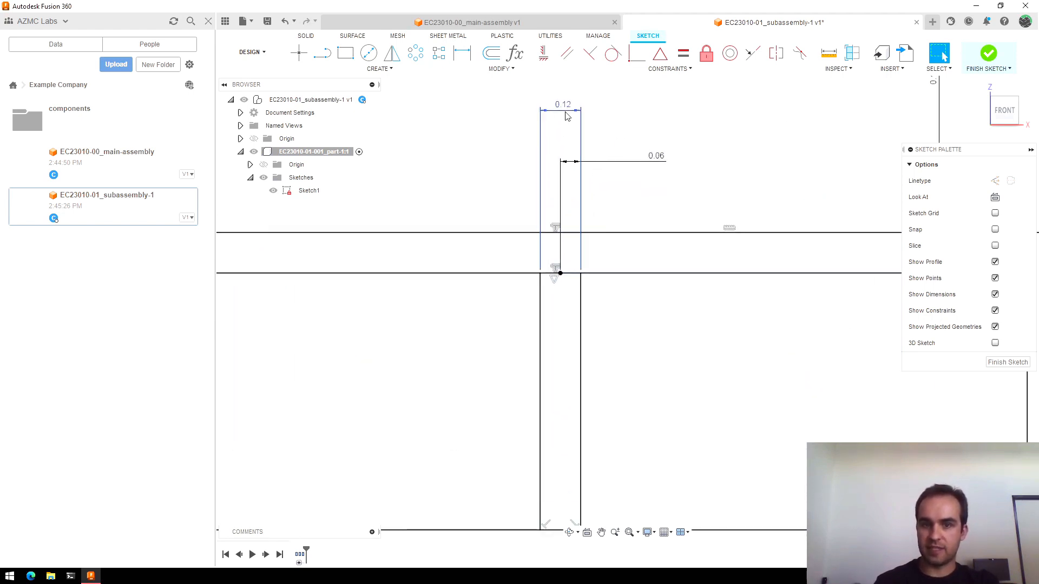
{"action": "scroll", "coordinate": [589, 154], "scroll_direction": "down", "scroll_amount": 2}
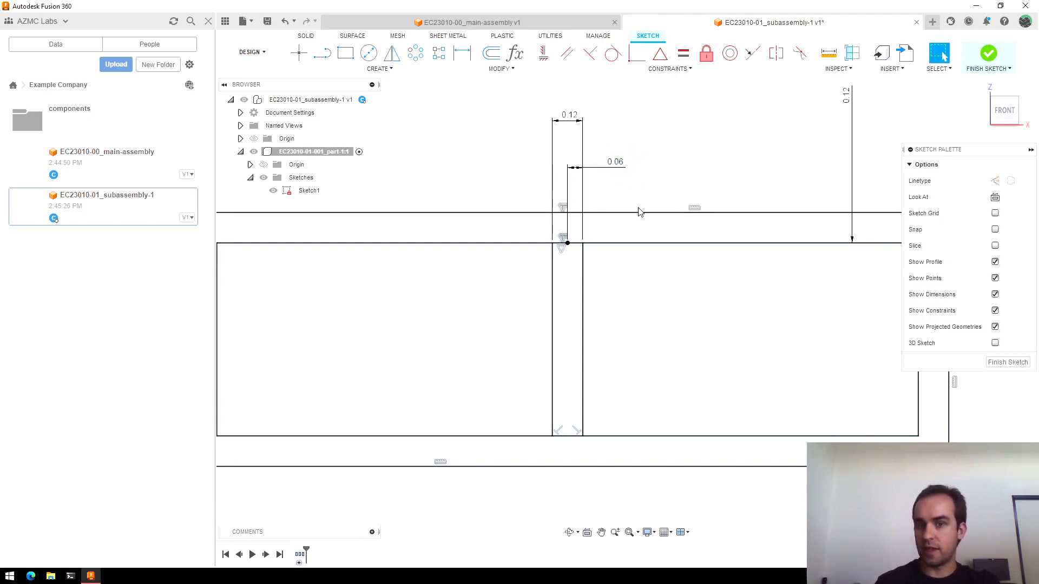
{"action": "scroll", "coordinate": [640, 211], "scroll_direction": "down", "scroll_amount": 2}
{"action": "scroll", "coordinate": [583, 150], "scroll_direction": "up", "scroll_amount": 2}
{"action": "double_click", "coordinate": [583, 145]}
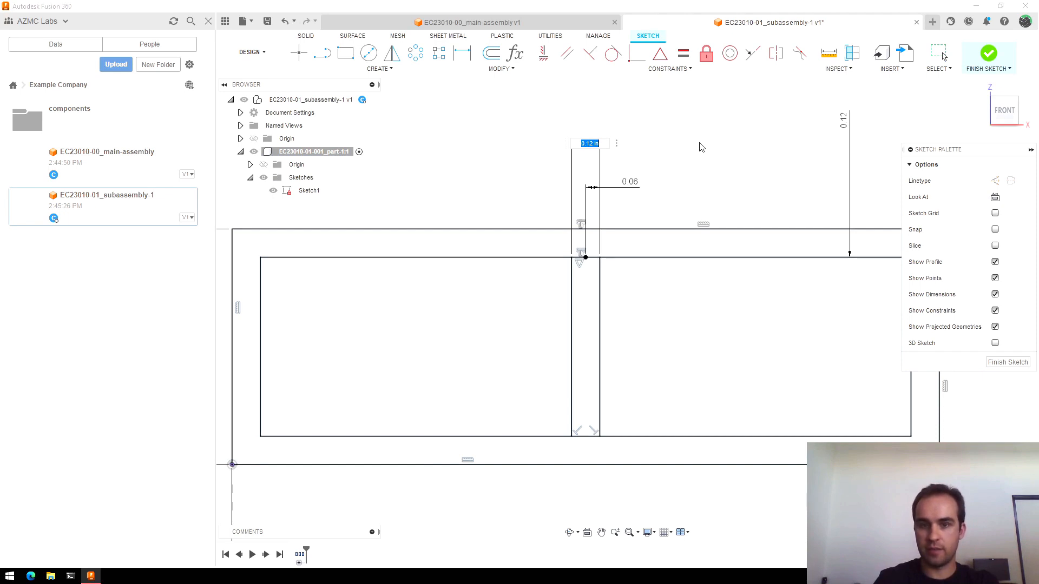
{"action": "type", "text": "0.2"}
{"action": "key", "text": "Return"}
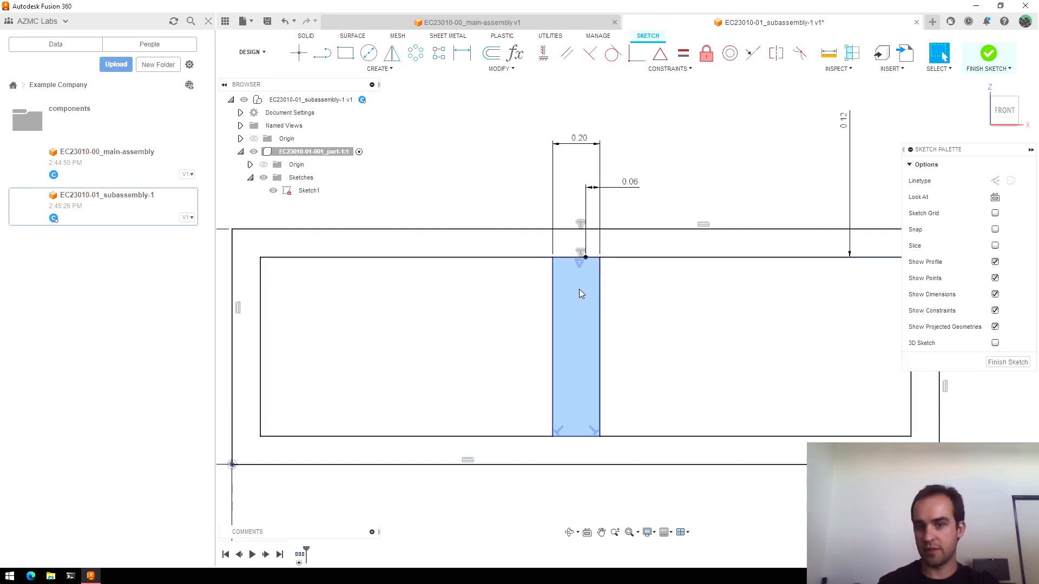
Replace the right line's distance to the midpoint with the expression d13/2, linking it to half the divider width
{"action": "scroll", "coordinate": [583, 310], "scroll_direction": "down", "scroll_amount": 1}
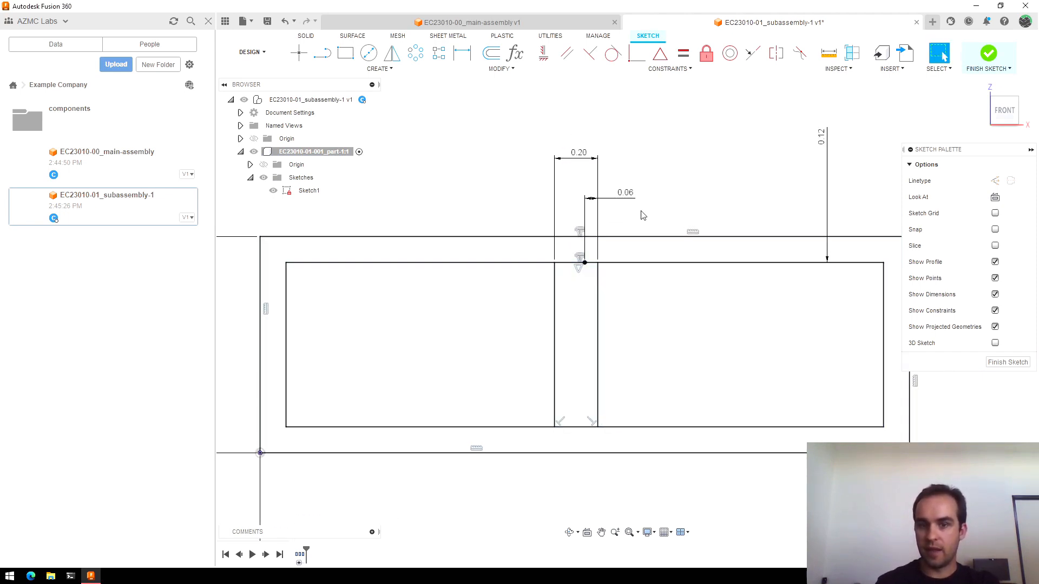
{"action": "double_click", "coordinate": [623, 196]}
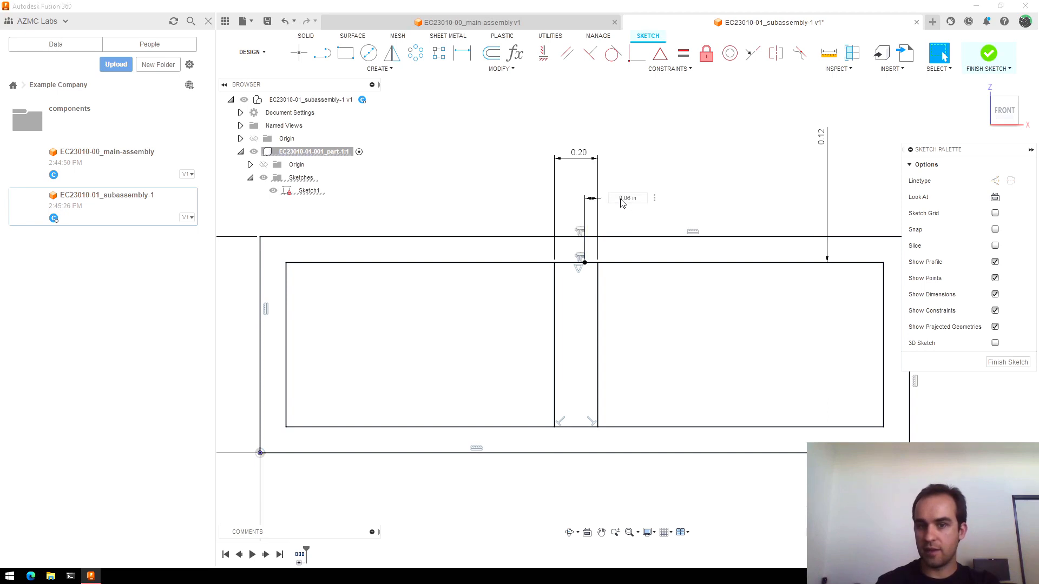
{"action": "key", "text": "BackSpace"}
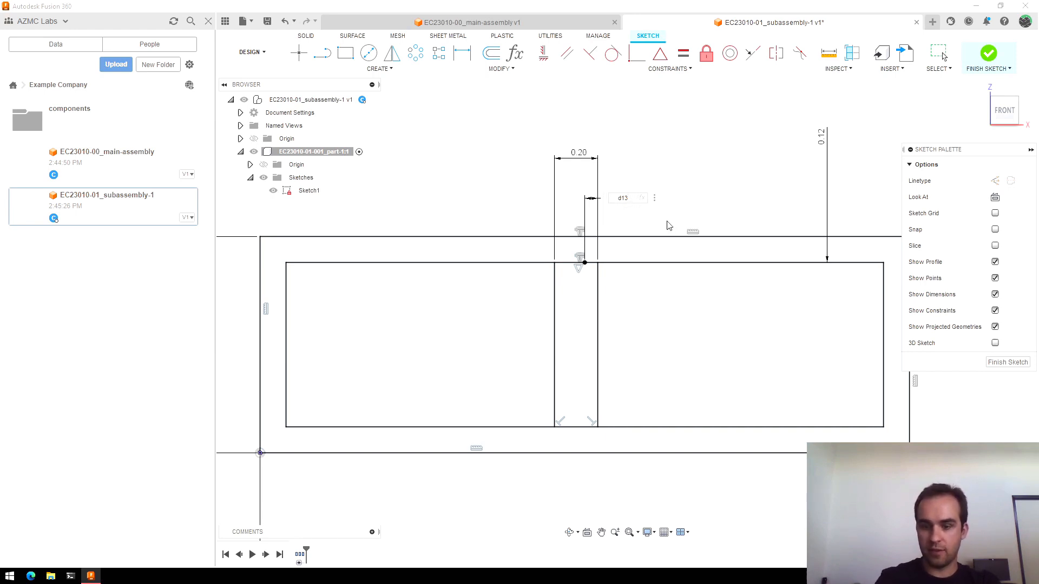
{"action": "type", "text": "/2"}
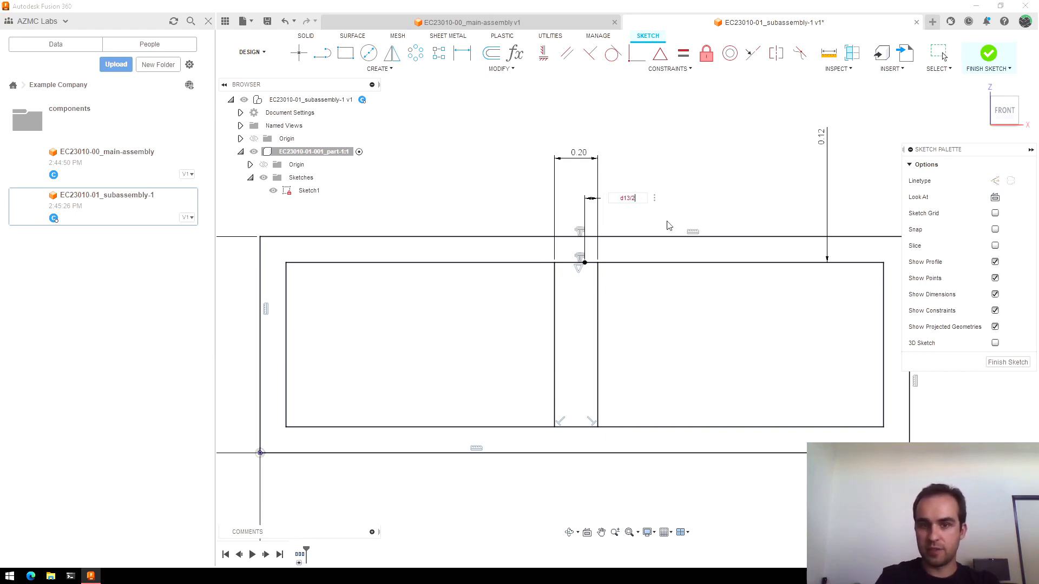
{"action": "key", "text": "Return"}
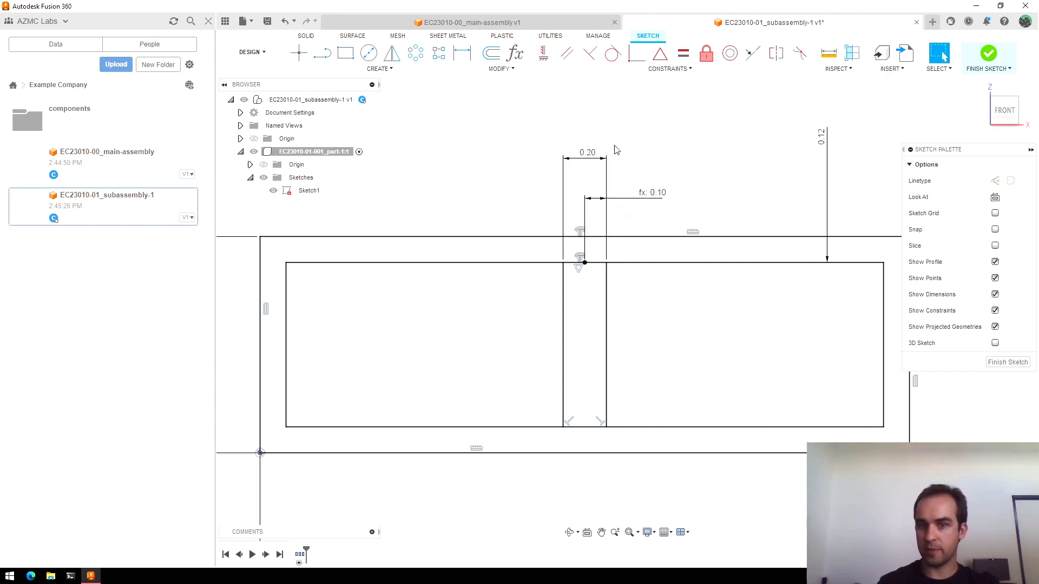
Set the spacing between the two divider lines to 0.12 in
{"action": "double_click", "coordinate": [583, 156]}
{"action": "type", "text": ".1"}
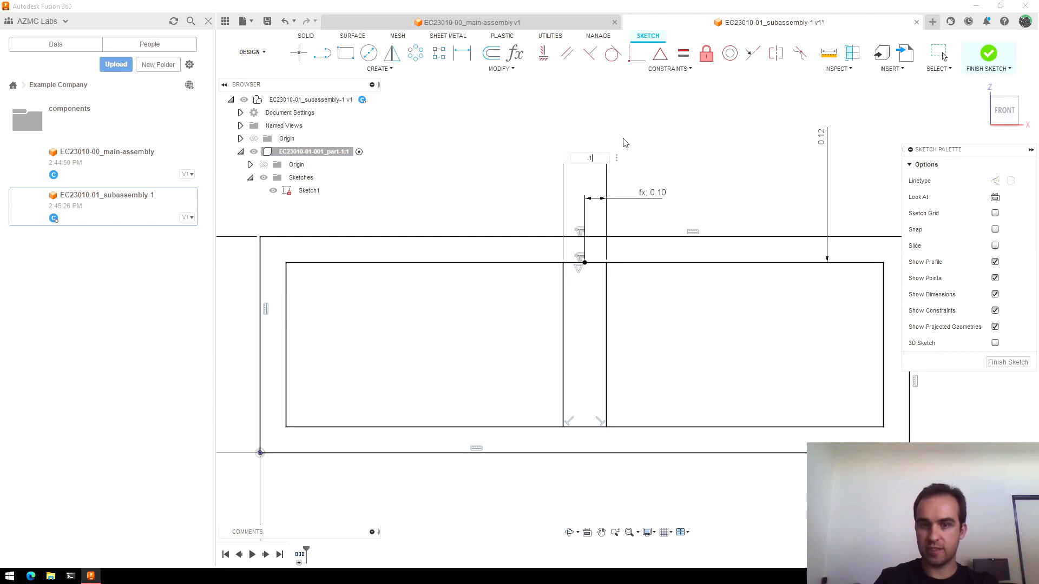
{"action": "type", "text": "2"}
{"action": "key", "text": "Return"}
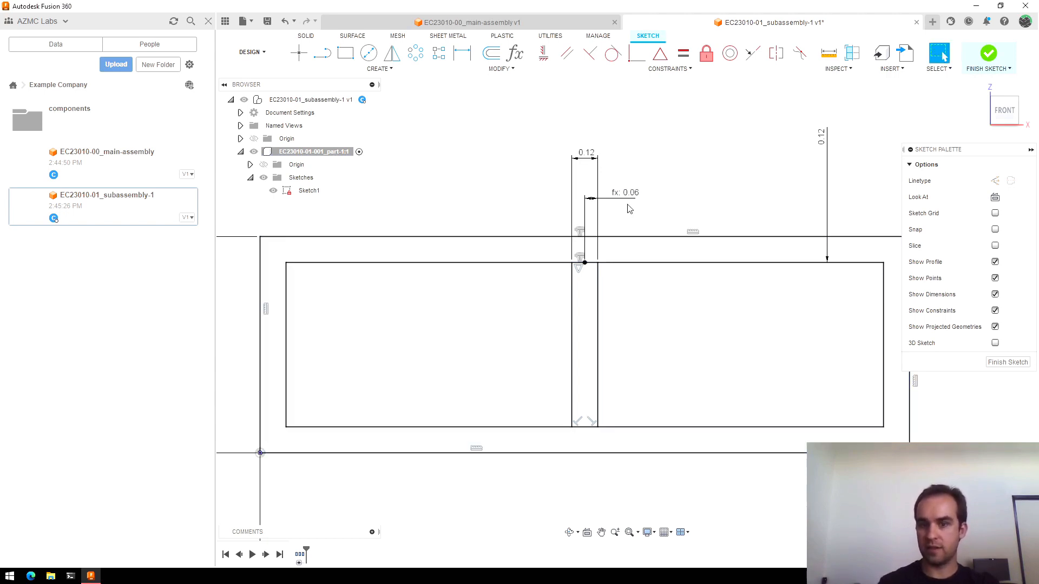
Review the centred divider and dimensions across the whole profile, and finish the sketch
{"action": "scroll", "coordinate": [628, 167], "scroll_direction": "down", "scroll_amount": 5}
{"action": "scroll", "coordinate": [491, 347], "scroll_direction": "down", "scroll_amount": 3}
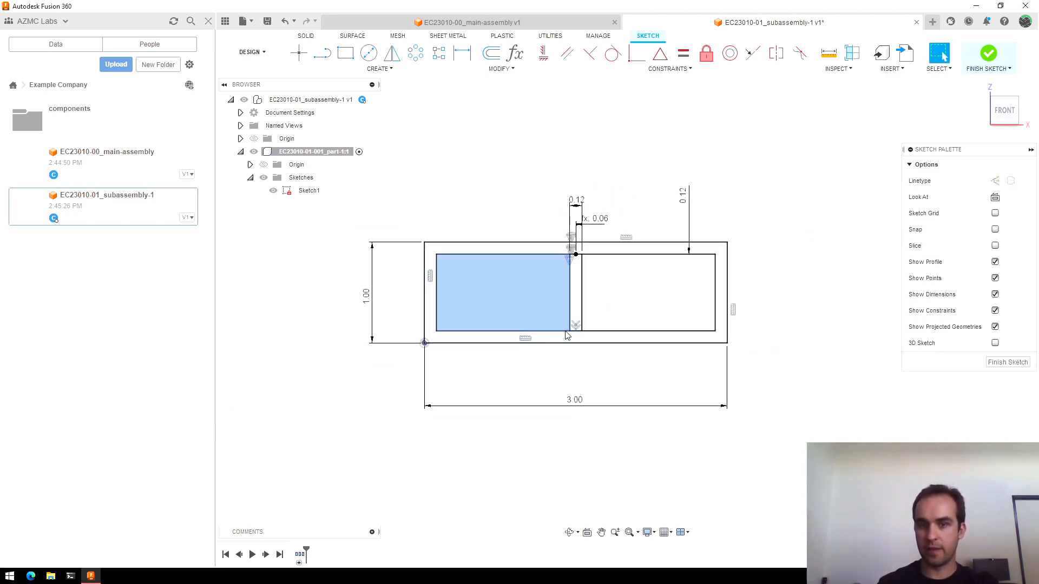
{"action": "scroll", "coordinate": [511, 373], "scroll_direction": "up", "scroll_amount": 2}
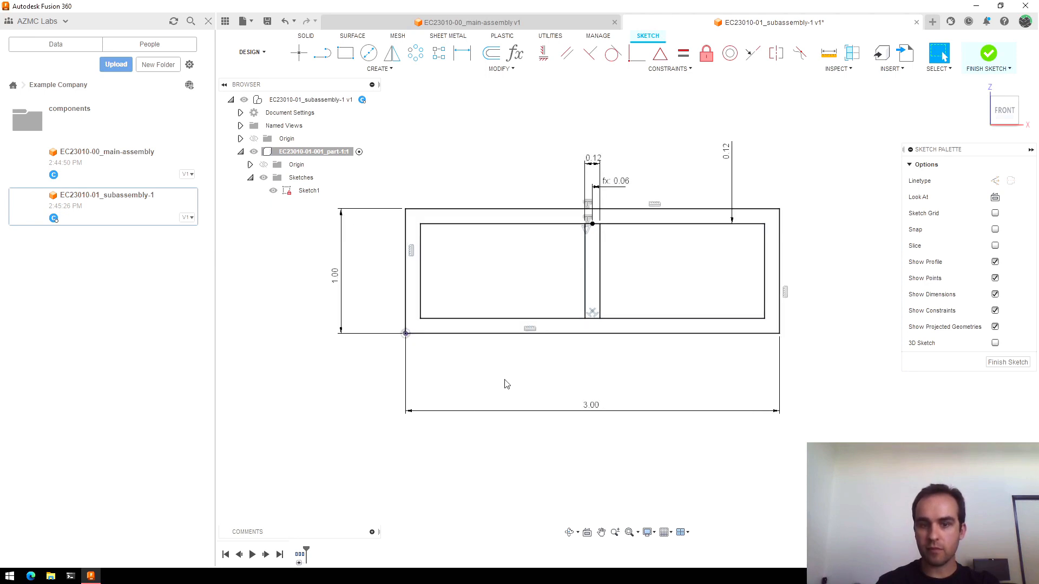
{"action": "scroll", "coordinate": [595, 330], "scroll_direction": "up", "scroll_amount": 3}
{"action": "scroll", "coordinate": [424, 252], "scroll_direction": "down", "scroll_amount": 2}
{"action": "scroll", "coordinate": [586, 255], "scroll_direction": "up", "scroll_amount": 3}
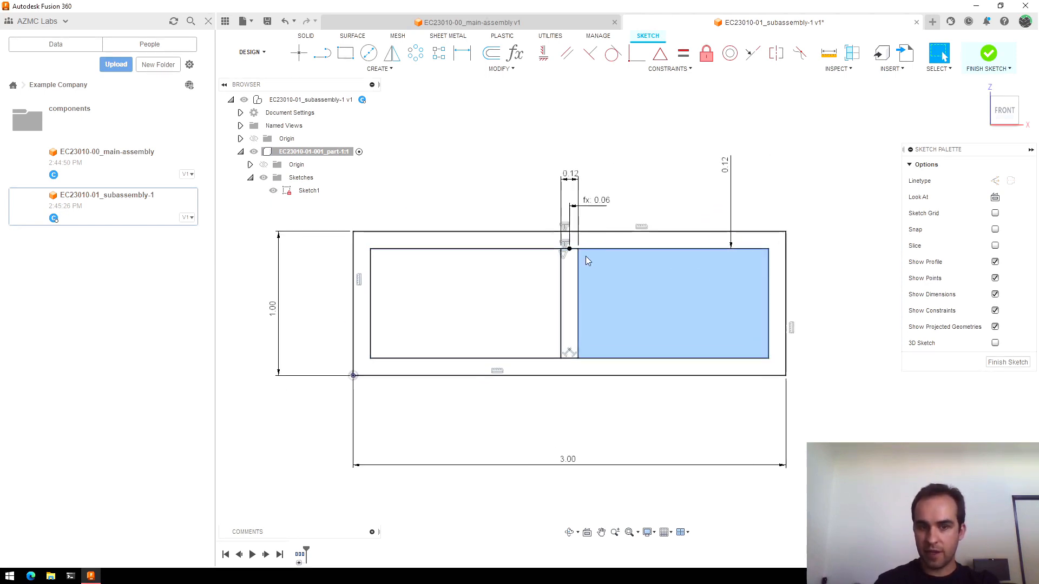
{"action": "scroll", "coordinate": [355, 248], "scroll_direction": "down", "scroll_amount": 3}
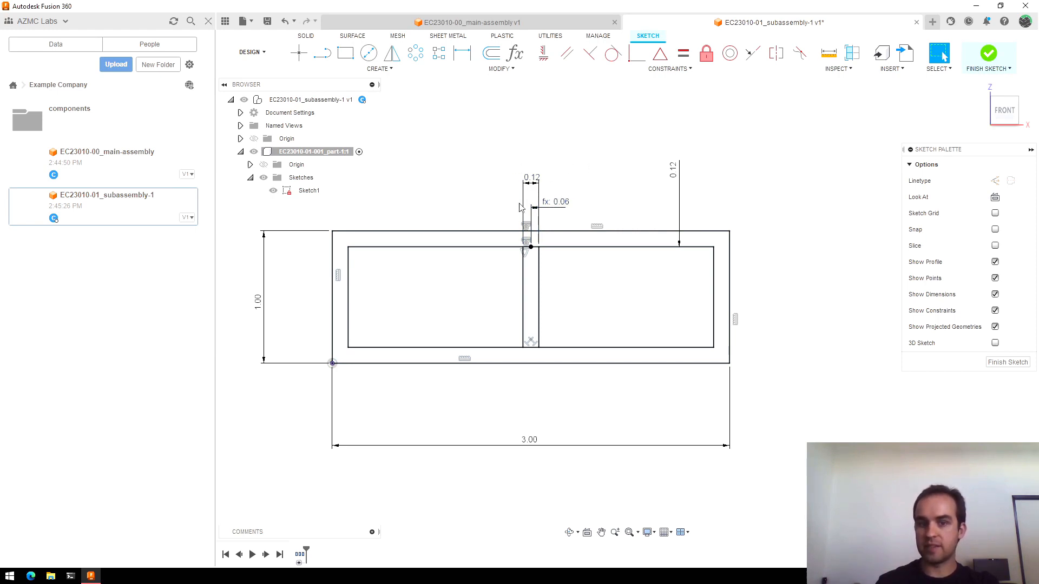
{"action": "scroll", "coordinate": [757, 205], "scroll_direction": "down", "scroll_amount": 2}
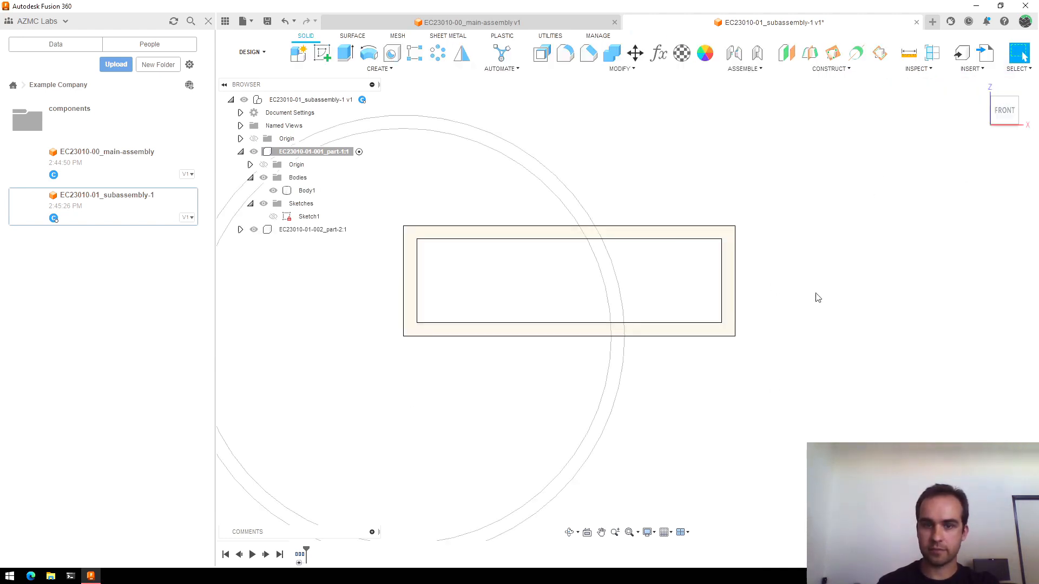
Expand the rectangular tube part's timeline group and select its sketch to compare the divider lines with the extruded body
{"action": "scroll", "coordinate": [822, 349], "scroll_direction": "down", "scroll_amount": 1}
{"action": "scroll", "coordinate": [622, 265], "scroll_direction": "up", "scroll_amount": 2}
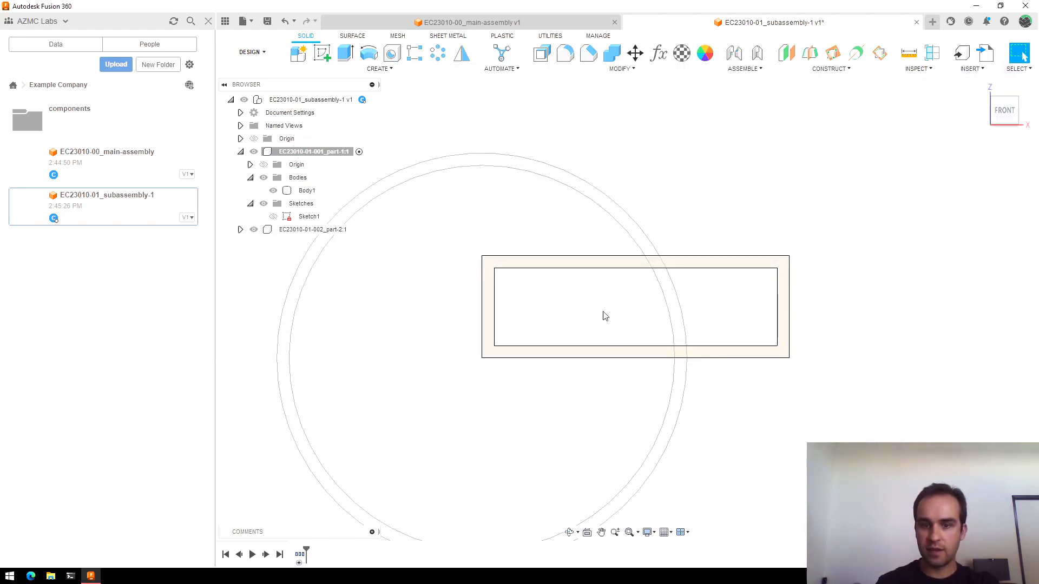
{"action": "left_click", "coordinate": [301, 565]}
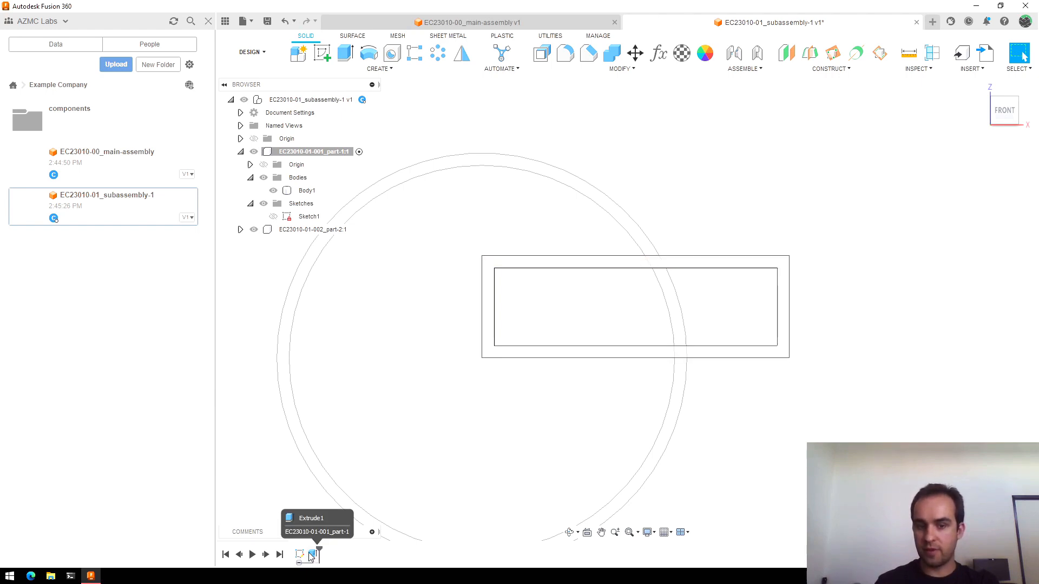
{"action": "left_click", "coordinate": [299, 554]}
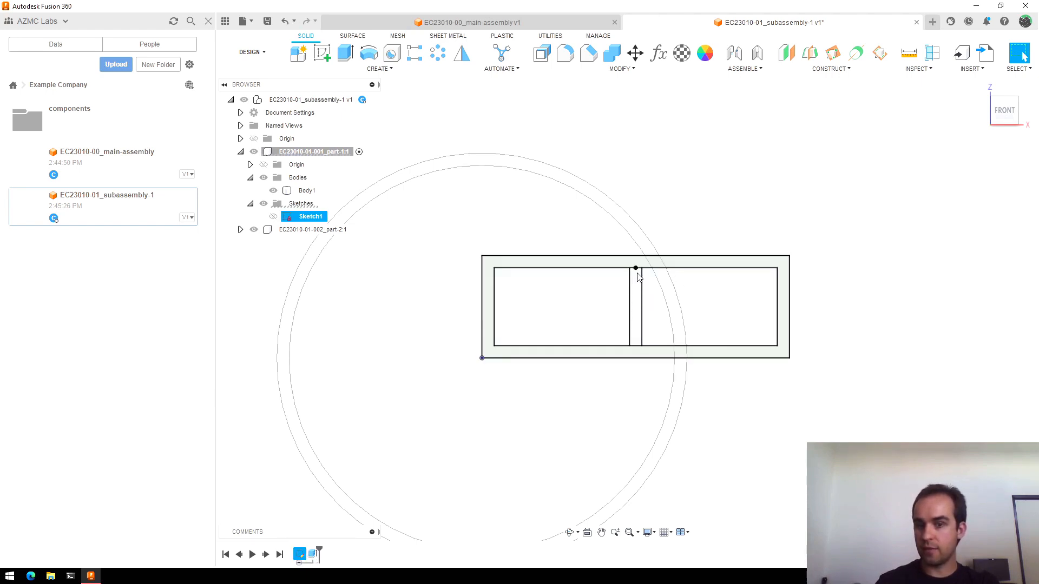
{"action": "left_click", "coordinate": [309, 508]}
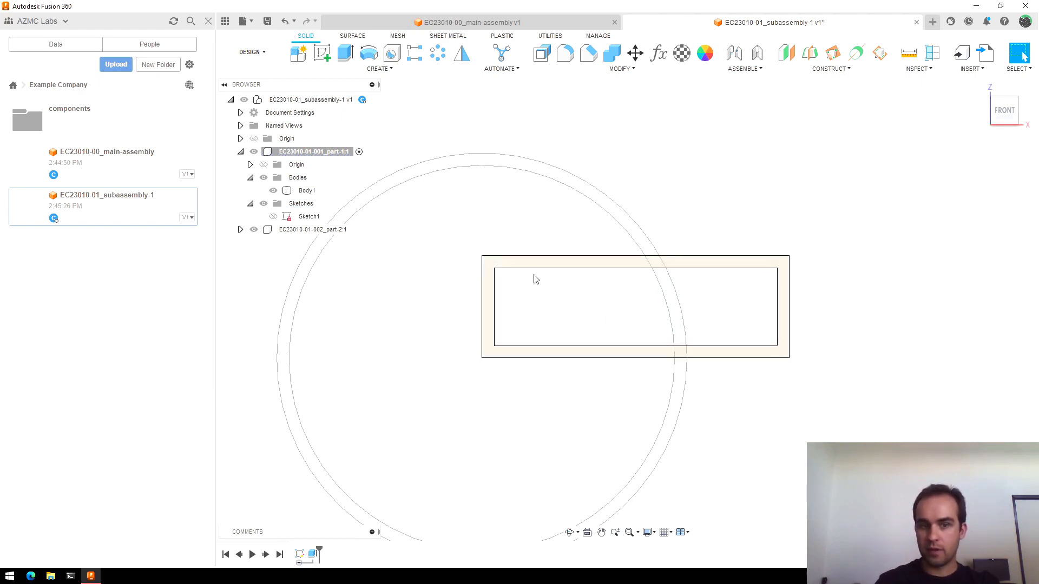
{"action": "left_click", "coordinate": [273, 216]}
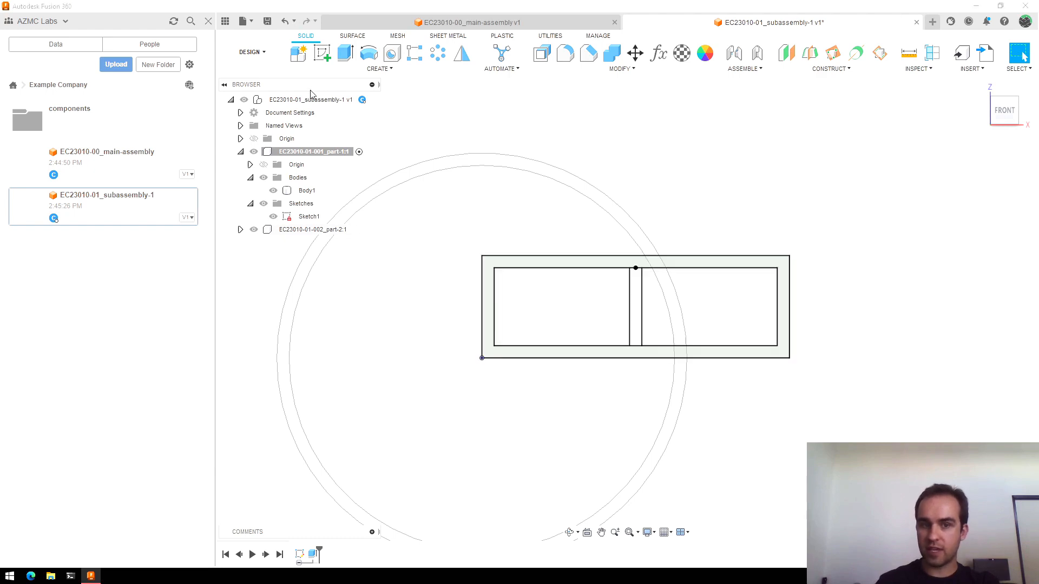
{"action": "left_click", "coordinate": [352, 56]}
{"action": "left_click", "coordinate": [637, 310]}
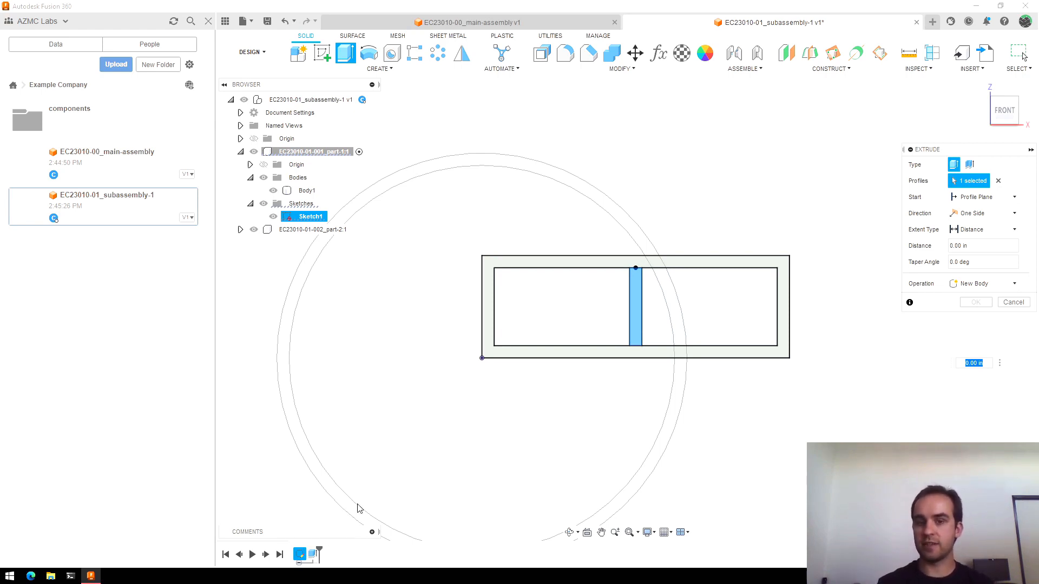
{"action": "left_click", "coordinate": [1014, 302]}
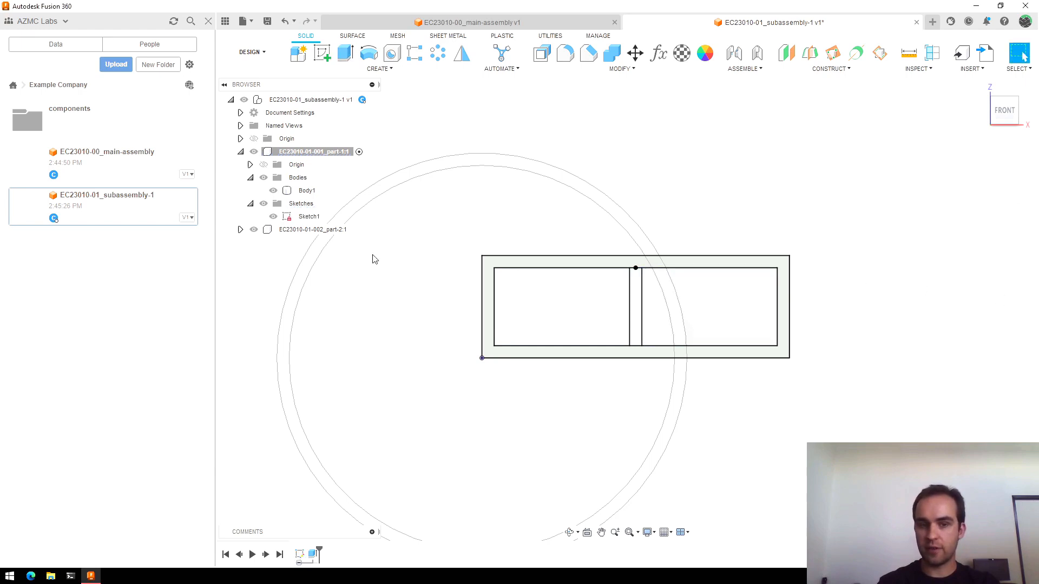
Add the divider profile to the rectangular tube's existing extrusion and hide the tube's sketch
{"action": "double_click", "coordinate": [314, 555]}
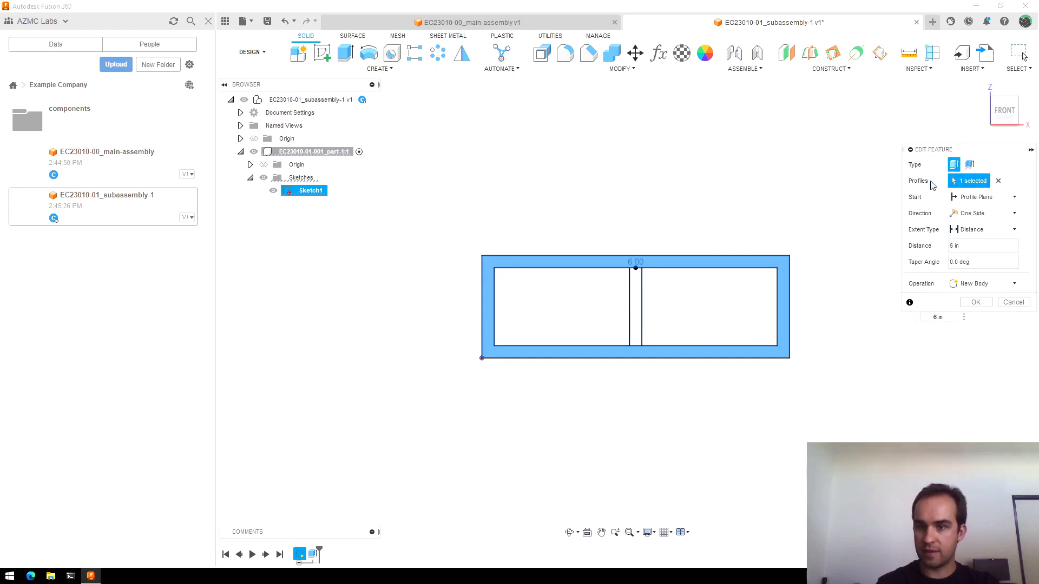
{"action": "left_click", "coordinate": [634, 301]}
{"action": "mouse_move", "coordinate": [861, 397]}
{"action": "middle_mouse_down", "text": "shift"}
{"action": "mouse_move", "coordinate": [837, 375]}
{"action": "mouse_move", "coordinate": [844, 388]}
{"action": "mouse_move", "coordinate": [747, 417]}
{"action": "mouse_move", "coordinate": [843, 299]}
{"action": "middle_mouse_up", "text": "shift"}
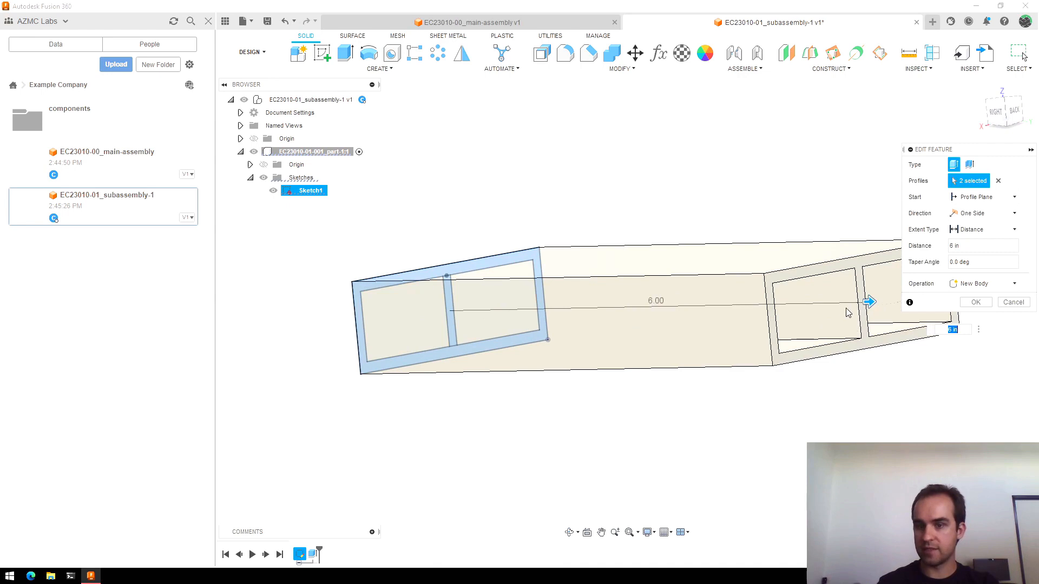
{"action": "left_click", "coordinate": [975, 302]}
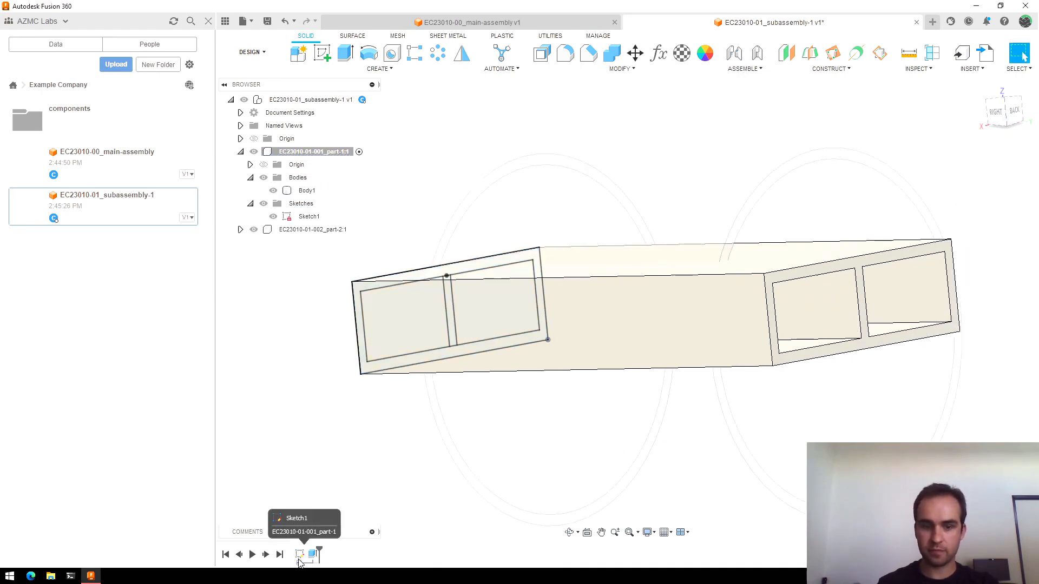
{"action": "left_click", "coordinate": [273, 217]}
{"action": "mouse_move", "coordinate": [276, 331]}
{"action": "middle_mouse_down"}
{"action": "mouse_move", "coordinate": [333, 347]}
{"action": "mouse_move", "coordinate": [298, 318]}
{"action": "middle_mouse_up"}
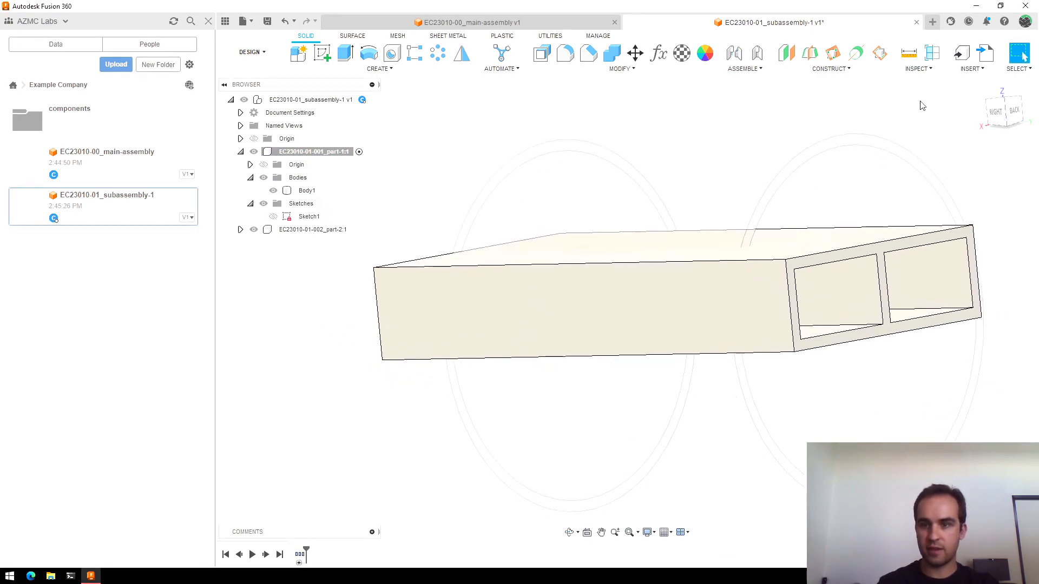
Activate the top-level subassembly and inspect the features in the round tube part's timeline group
{"action": "left_click", "coordinate": [370, 100]}
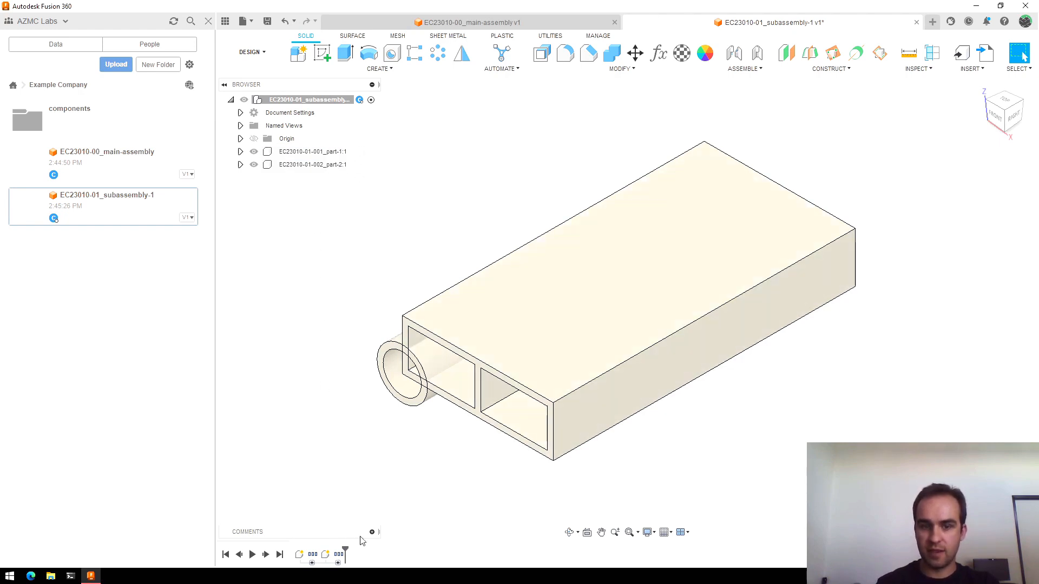
{"action": "left_click", "coordinate": [338, 563]}
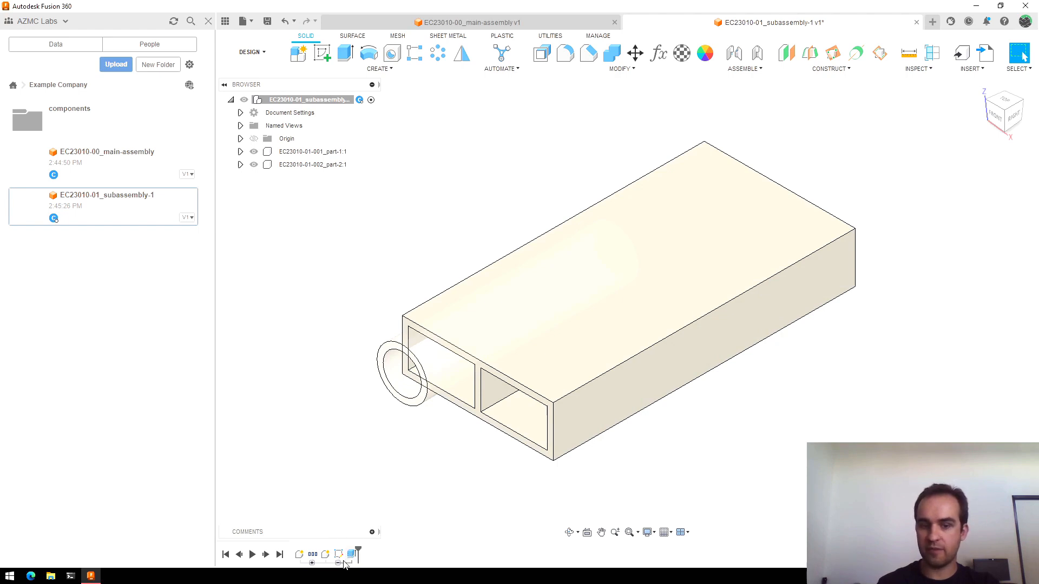
{"action": "left_click", "coordinate": [337, 563]}
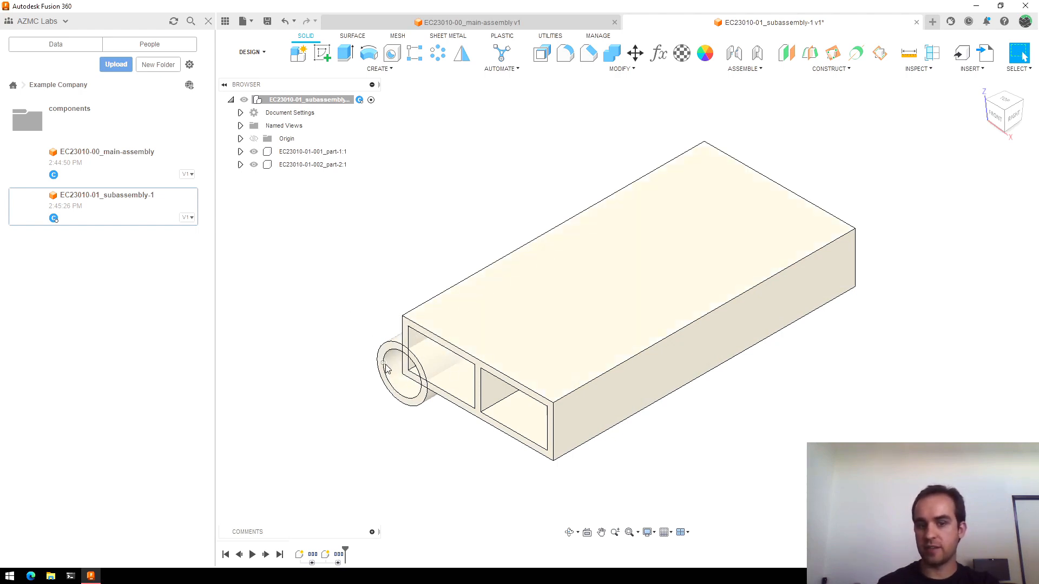
{"action": "left_click_drag", "start_coordinate": [394, 366], "coordinate": [268, 287]}
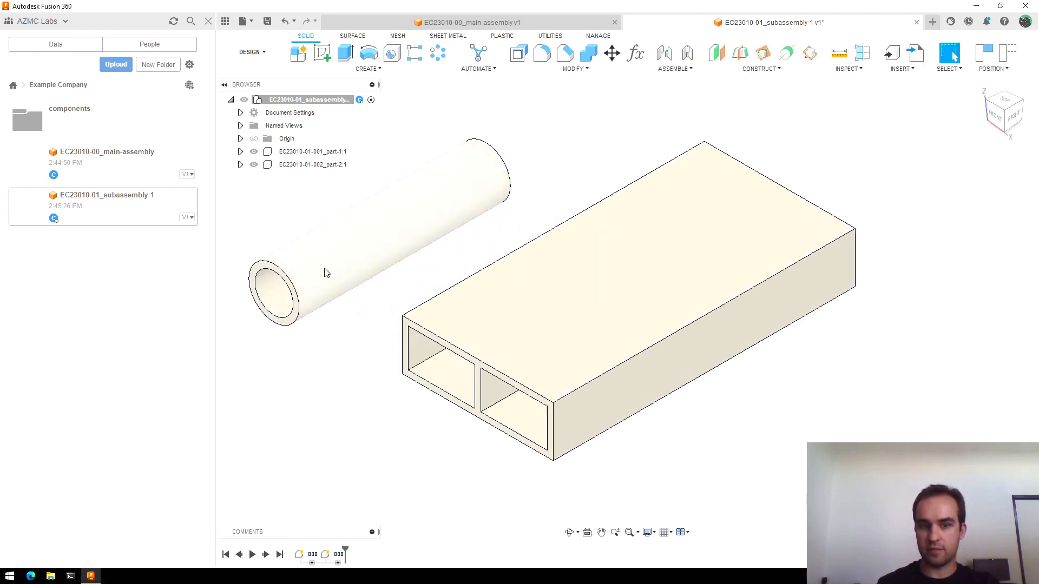
{"action": "left_click_drag", "start_coordinate": [324, 269], "coordinate": [568, 260]}
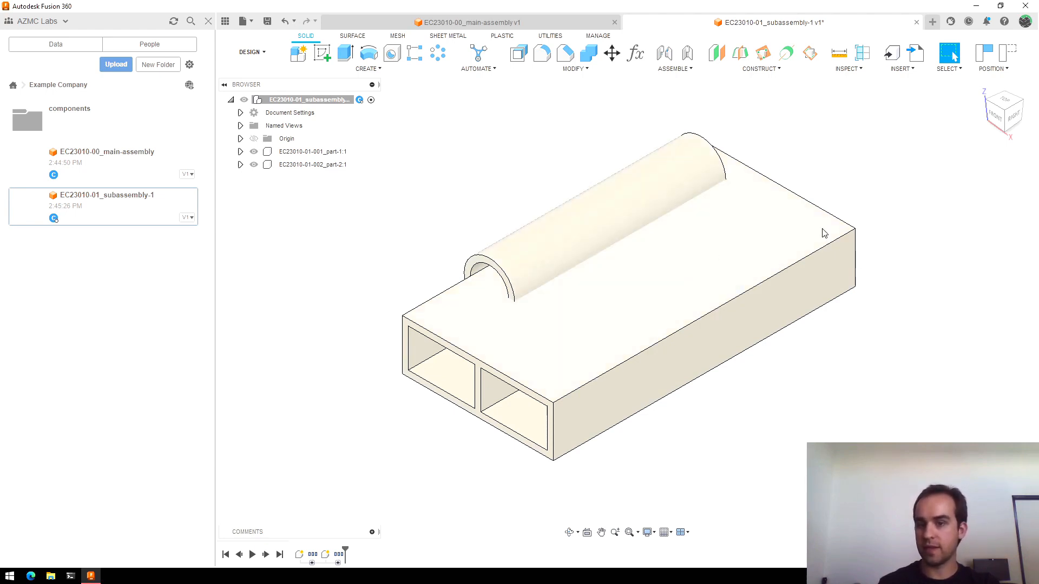
{"action": "left_click", "coordinate": [285, 23]}
{"action": "left_click", "coordinate": [285, 22]}
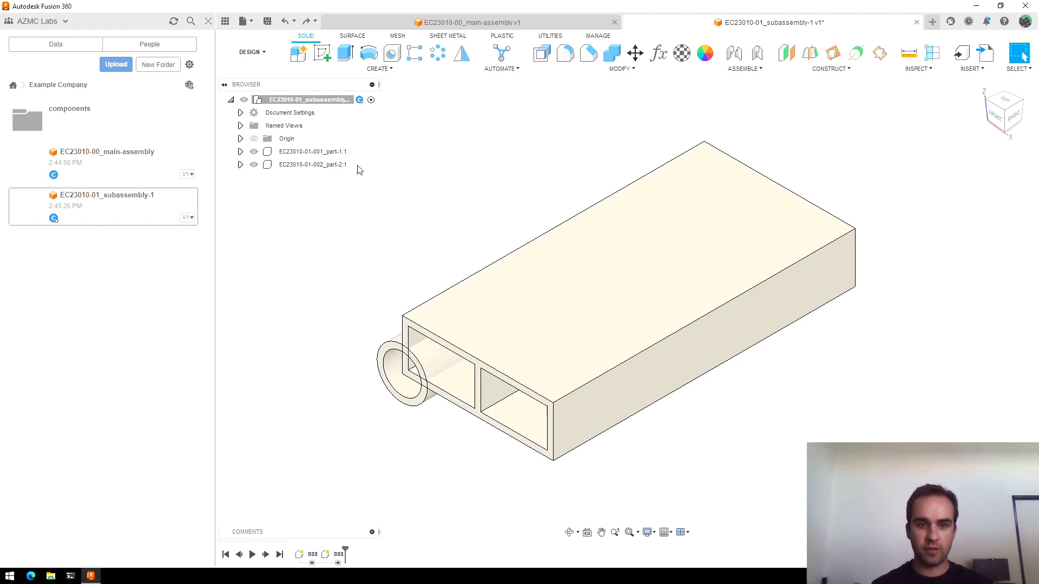
Roll the timeline back to just after the rectangular tube part's feature group, before the round tube part is created
{"action": "left_click", "coordinate": [332, 152]}
{"action": "left_click", "coordinate": [323, 215]}
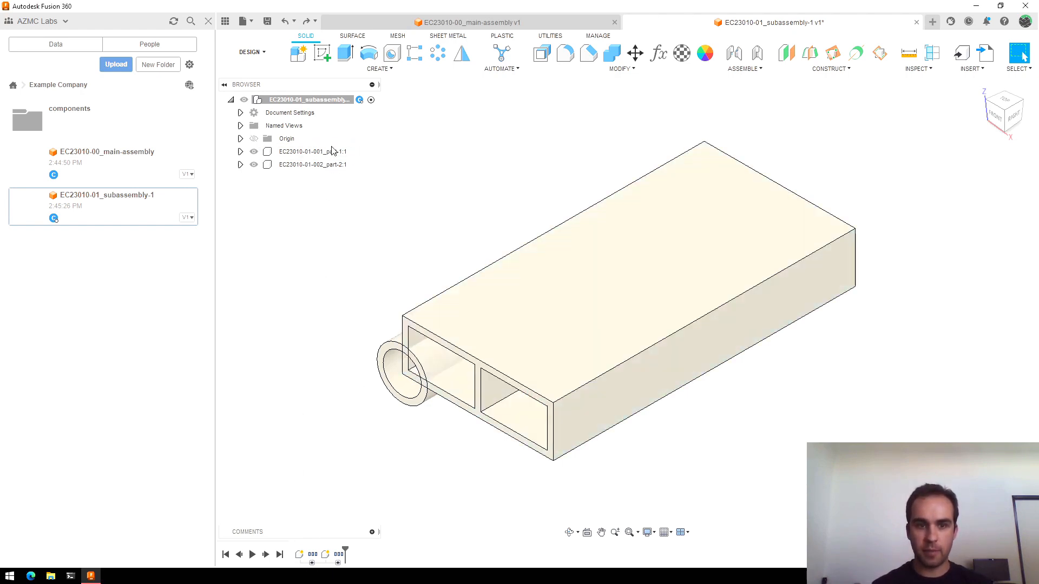
{"action": "left_click_drag", "start_coordinate": [349, 553], "coordinate": [319, 547]}
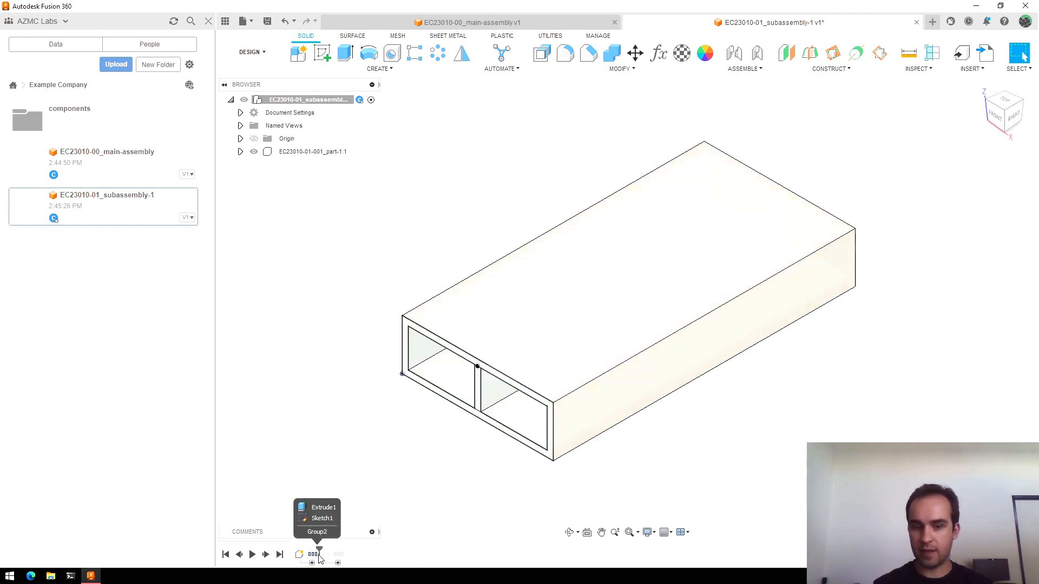
{"action": "mouse_move", "coordinate": [320, 560]}
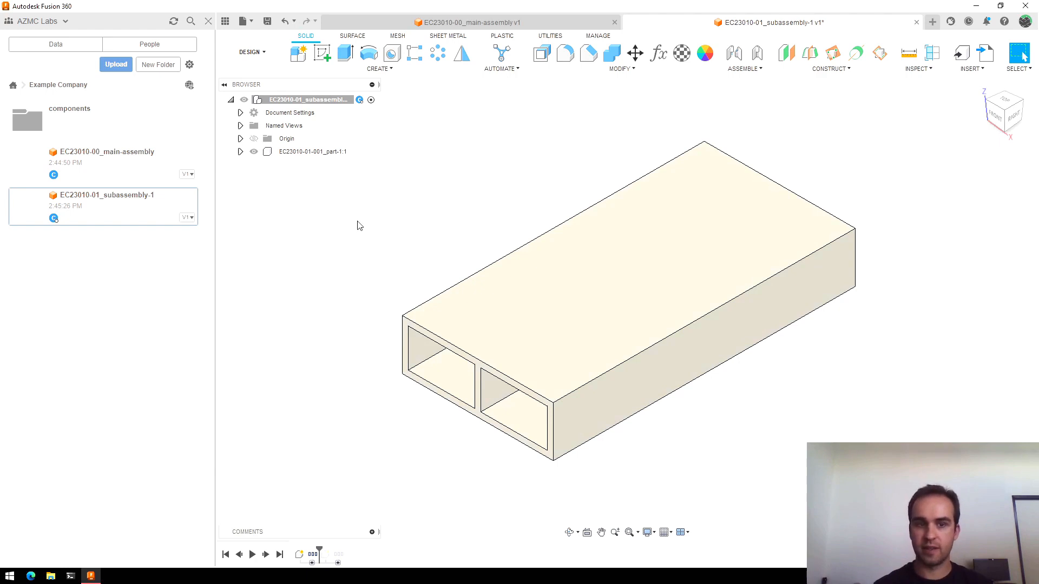
{"action": "right_click", "coordinate": [305, 157]}
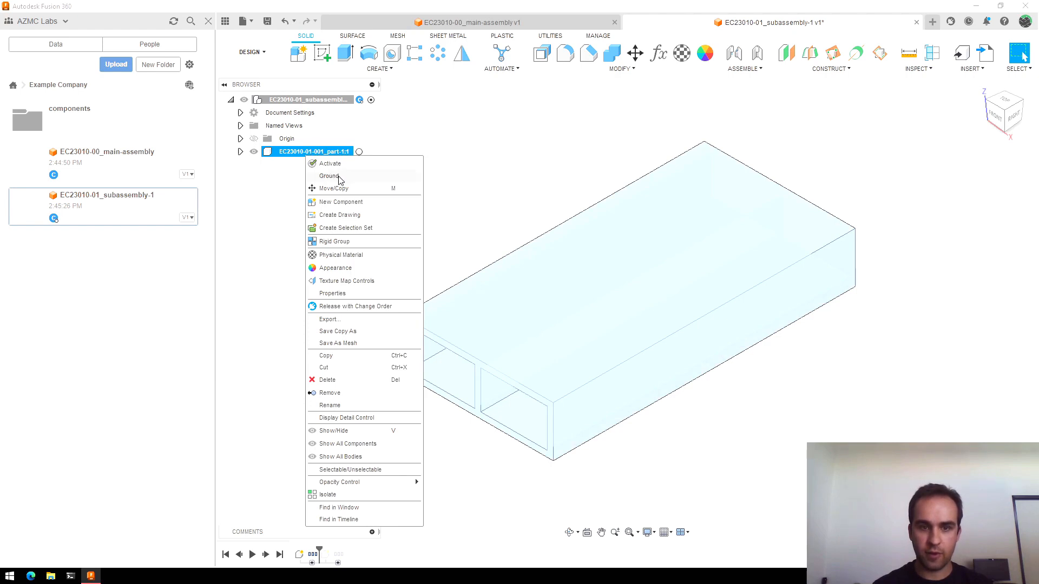
{"action": "left_click", "coordinate": [339, 177]}
{"action": "left_click", "coordinate": [309, 209]}
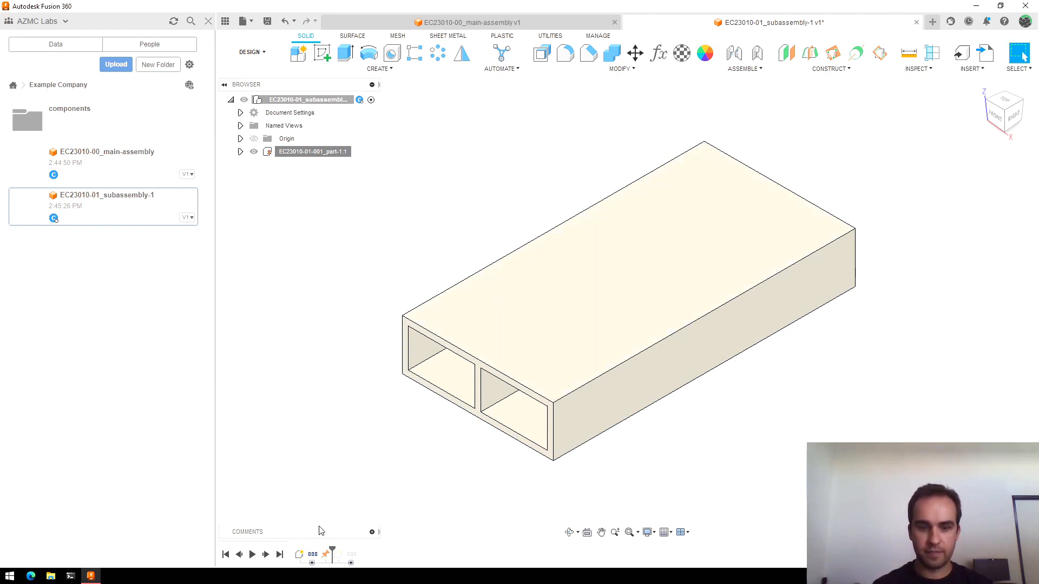
{"action": "left_click", "coordinate": [279, 555]}
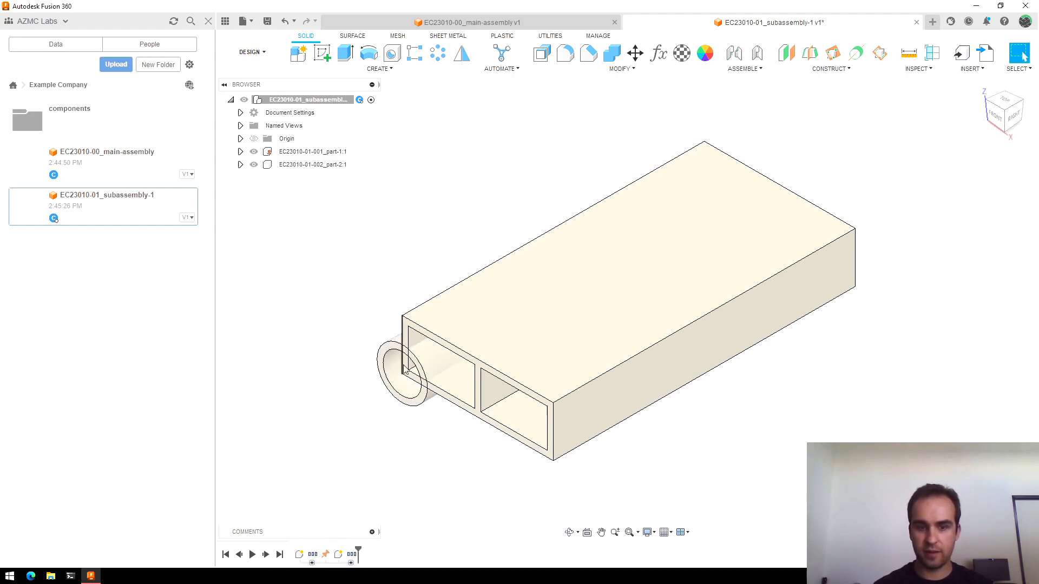
Move the round tube away from the grounded rectangular tube so that the two parts stand clear of each other
{"action": "scroll", "coordinate": [667, 287], "scroll_direction": "down", "scroll_amount": 3}
{"action": "scroll", "coordinate": [689, 304], "scroll_direction": "up", "scroll_amount": 3}
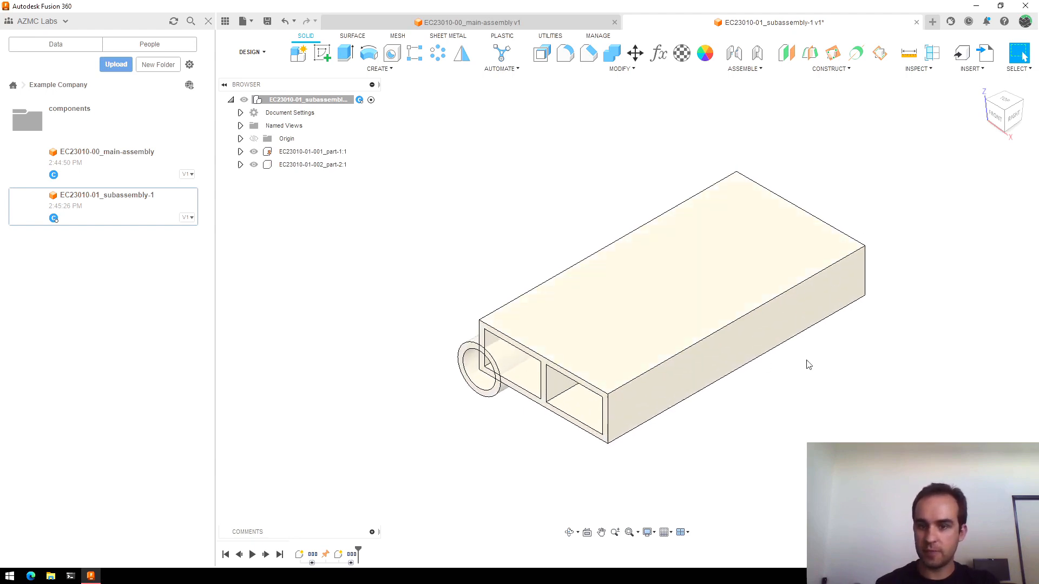
{"action": "left_click_drag", "start_coordinate": [480, 379], "coordinate": [393, 340]}
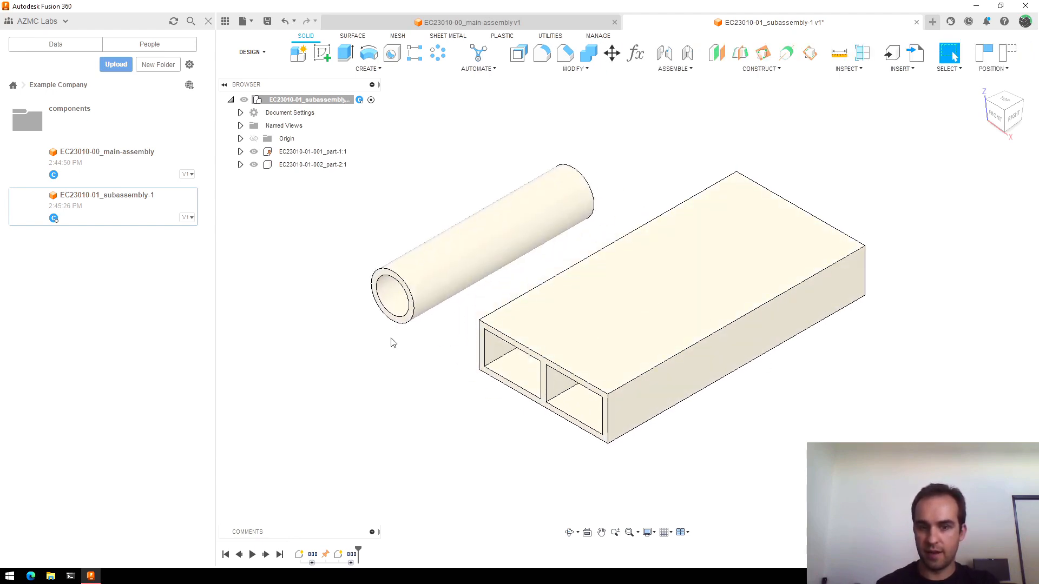
{"action": "scroll", "coordinate": [345, 445], "scroll_direction": "down", "scroll_amount": 1}
{"action": "scroll", "coordinate": [436, 274], "scroll_direction": "up", "scroll_amount": 1}
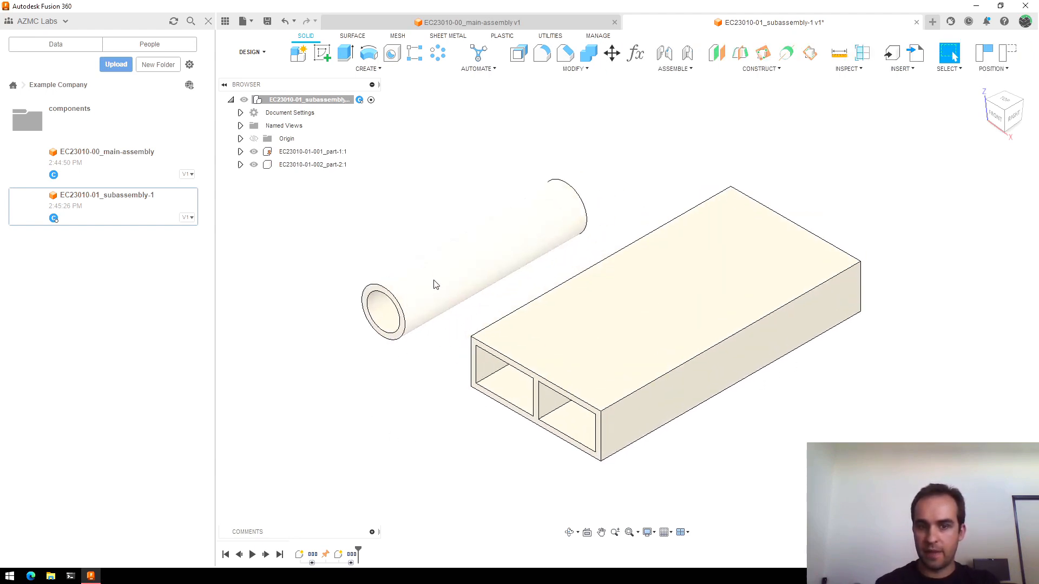
{"action": "left_click", "coordinate": [404, 293]}
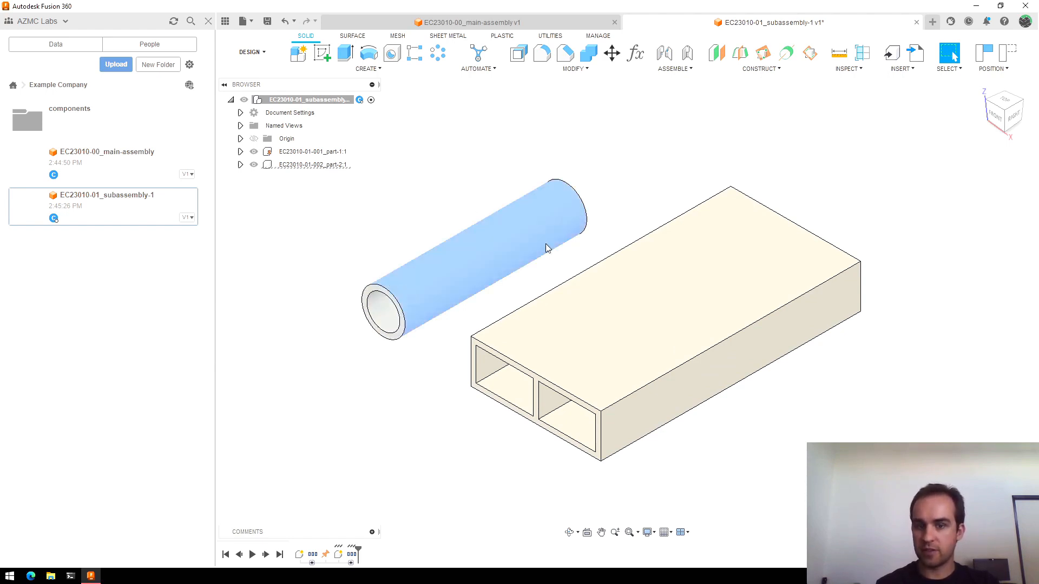
{"action": "left_click", "coordinate": [716, 264]}
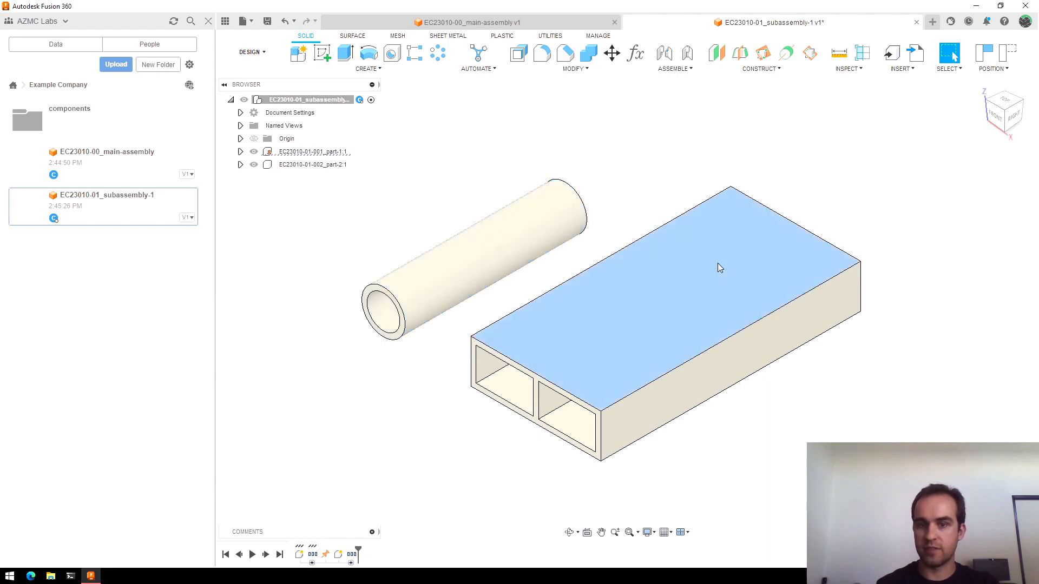
{"action": "left_click", "coordinate": [667, 164]}
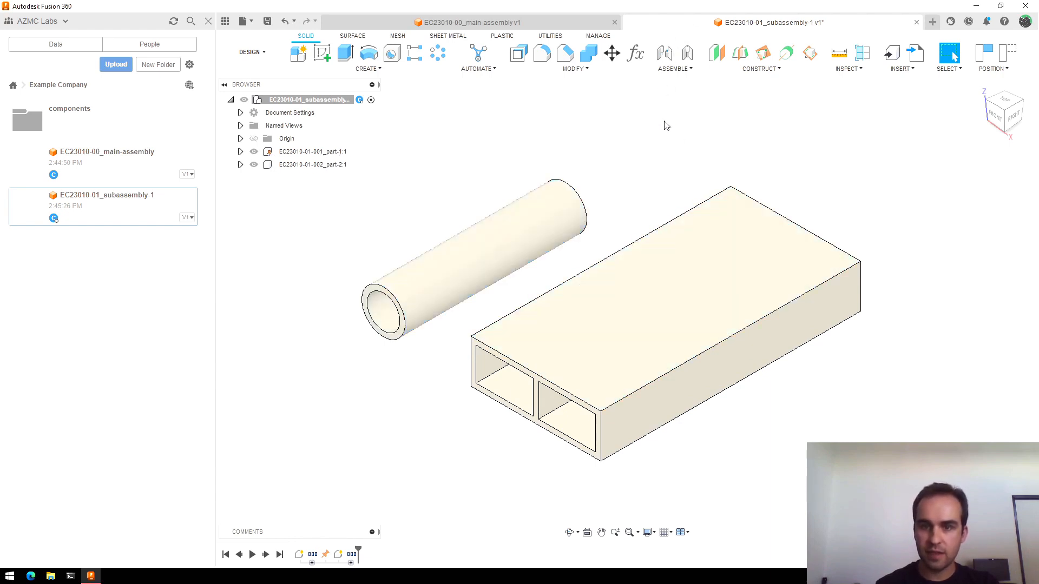
Start a joint and snap its first component origin to the centre of the round tube's front end
{"action": "left_click", "coordinate": [663, 53]}
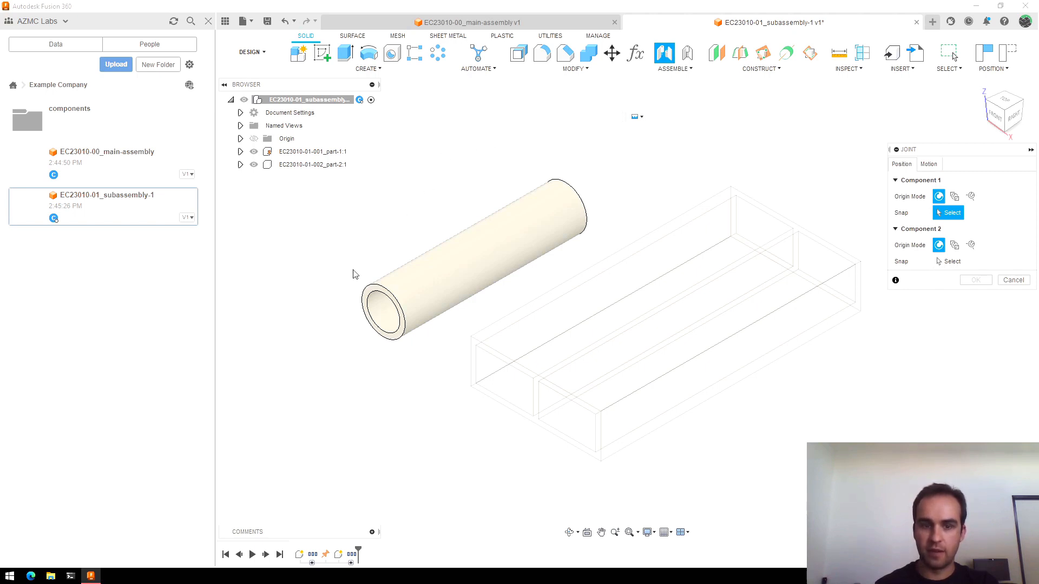
{"action": "scroll", "coordinate": [386, 310], "scroll_direction": "up", "scroll_amount": 1}
{"action": "scroll", "coordinate": [386, 310], "scroll_direction": "down", "scroll_amount": 2}
{"action": "scroll", "coordinate": [494, 205], "scroll_direction": "up", "scroll_amount": 1}
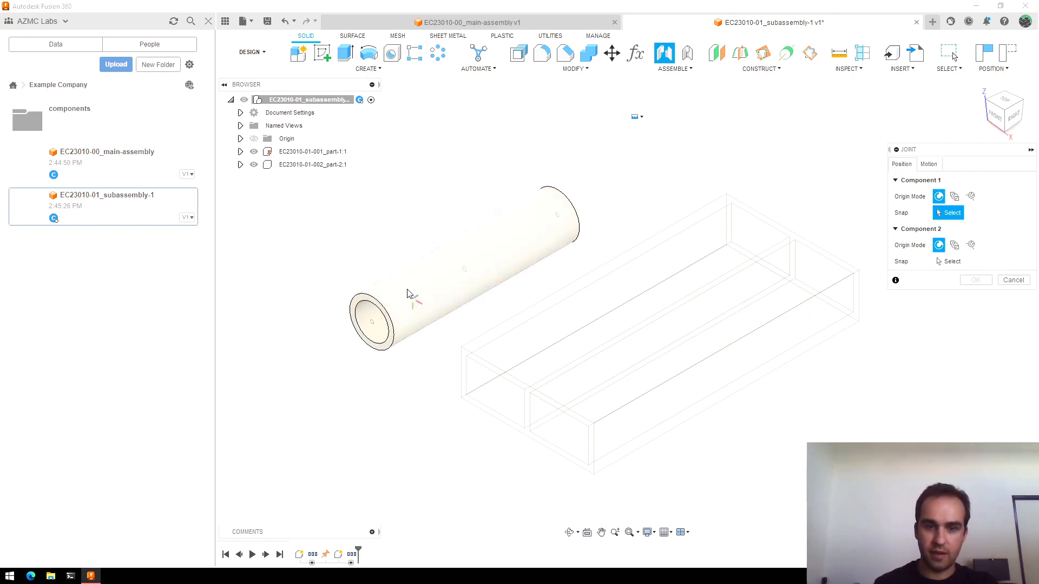
{"action": "scroll", "coordinate": [389, 298], "scroll_direction": "up", "scroll_amount": 1}
{"action": "scroll", "coordinate": [385, 300], "scroll_direction": "up", "scroll_amount": 4}
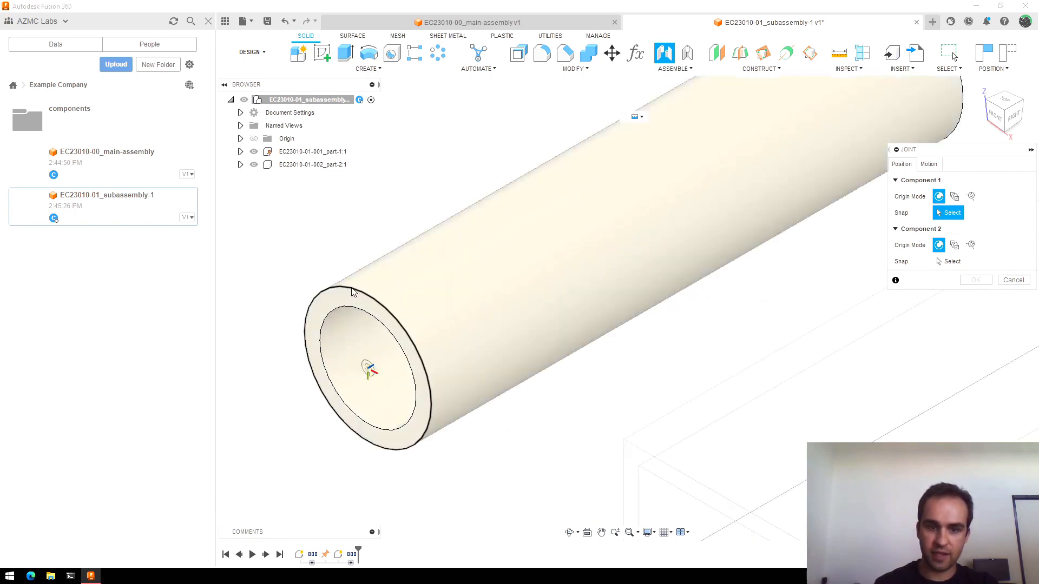
{"action": "left_click", "coordinate": [345, 292]}
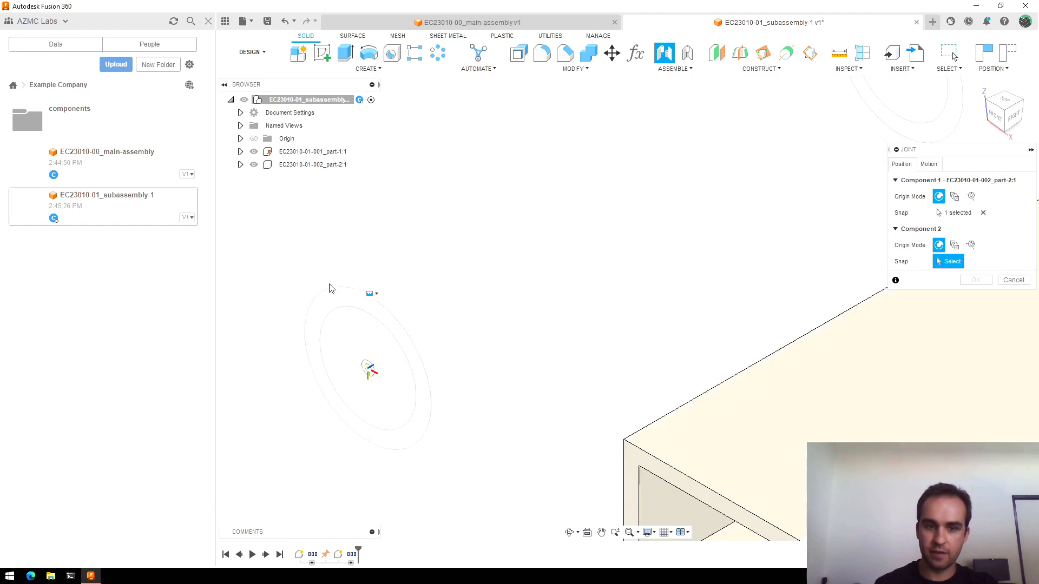
Snap the joint's second component origin to the centre of the rectangular tube's upper face
{"action": "scroll", "coordinate": [290, 311], "scroll_direction": "down", "scroll_amount": 5}
{"action": "scroll", "coordinate": [555, 312], "scroll_direction": "up", "scroll_amount": 3}
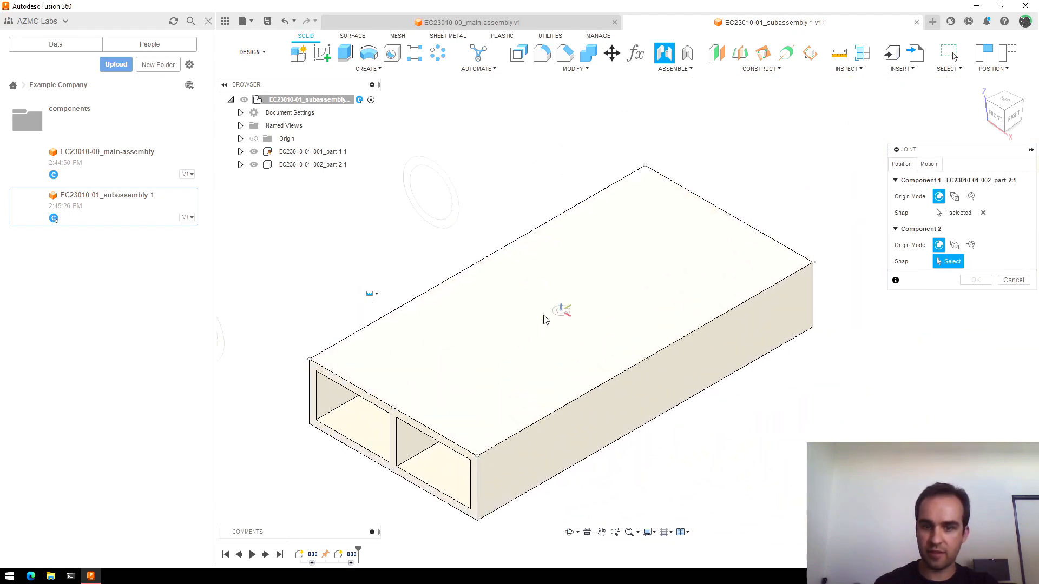
{"action": "left_click", "coordinate": [555, 313]}
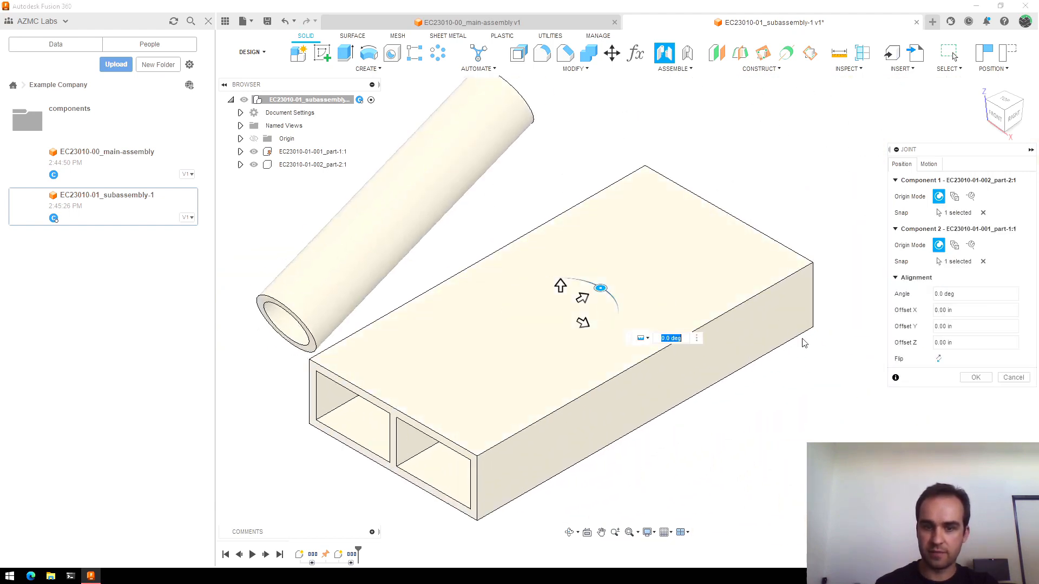
{"action": "scroll", "coordinate": [677, 419], "scroll_direction": "down", "scroll_amount": 3}
{"action": "scroll", "coordinate": [635, 305], "scroll_direction": "up", "scroll_amount": 2}
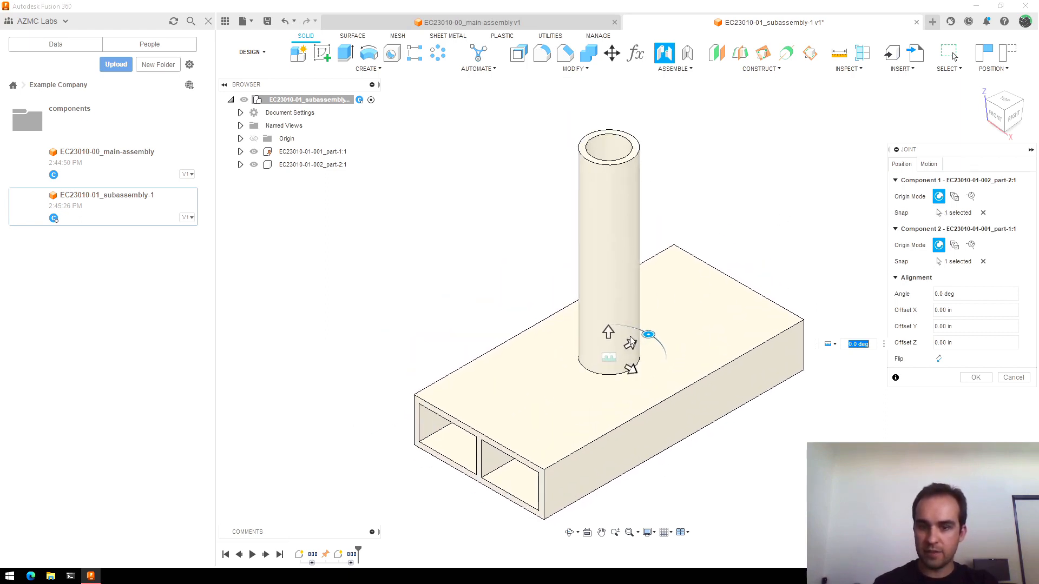
Try rotating the joint by -41 deg with X, Y and Z offsets of 0.369, 0.79 and 0.671 in, and reset all four values to 0
{"action": "left_click_drag", "start_coordinate": [630, 343], "coordinate": [715, 311]}
{"action": "double_click", "coordinate": [968, 296]}
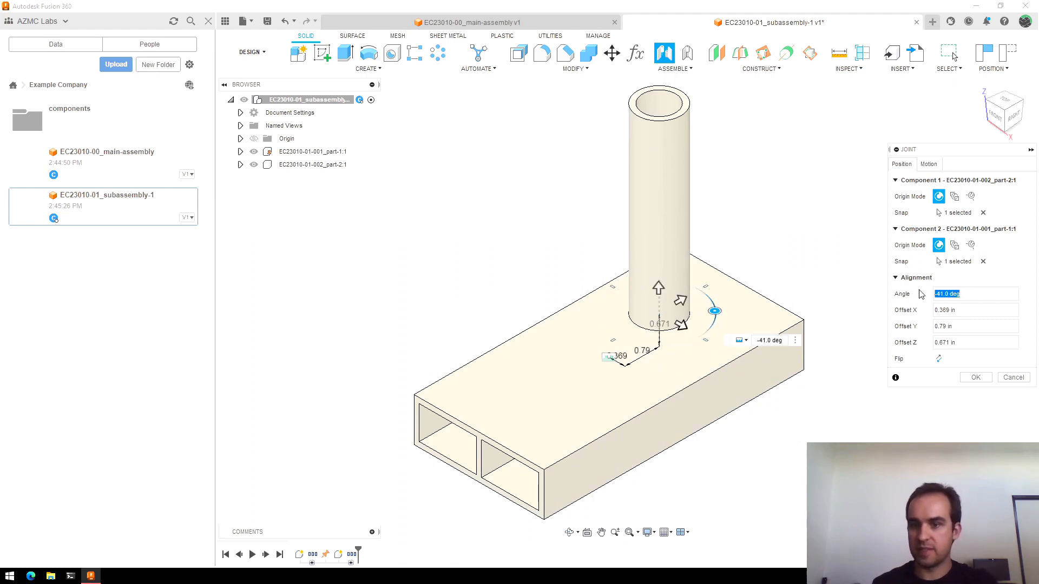
{"action": "type", "text": "0"}
{"action": "key", "text": "Tab"}
{"action": "type", "text": "0"}
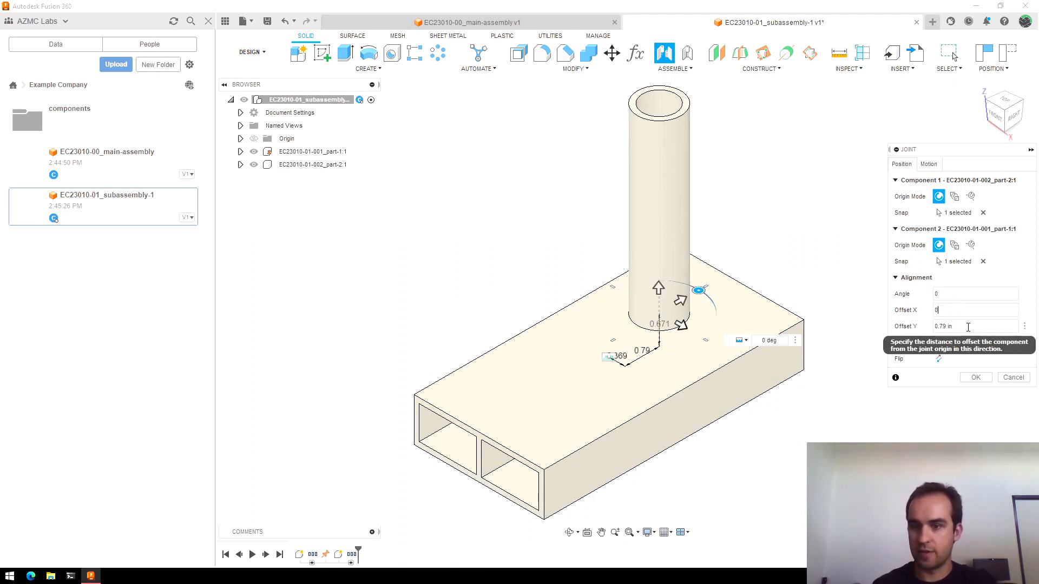
{"action": "key", "text": "Tab"}
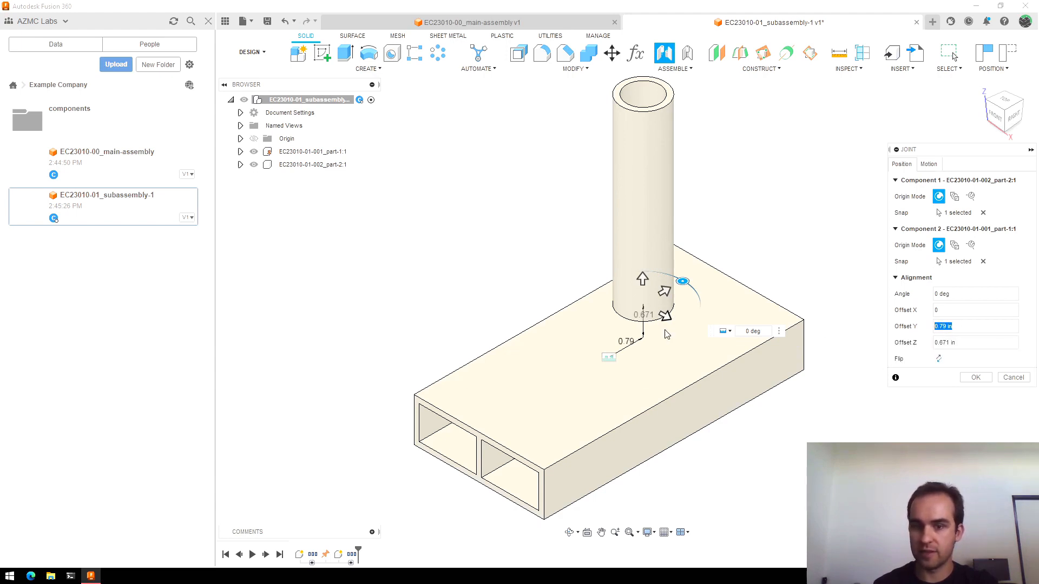
{"action": "type", "text": "0"}
{"action": "key", "text": "Tab"}
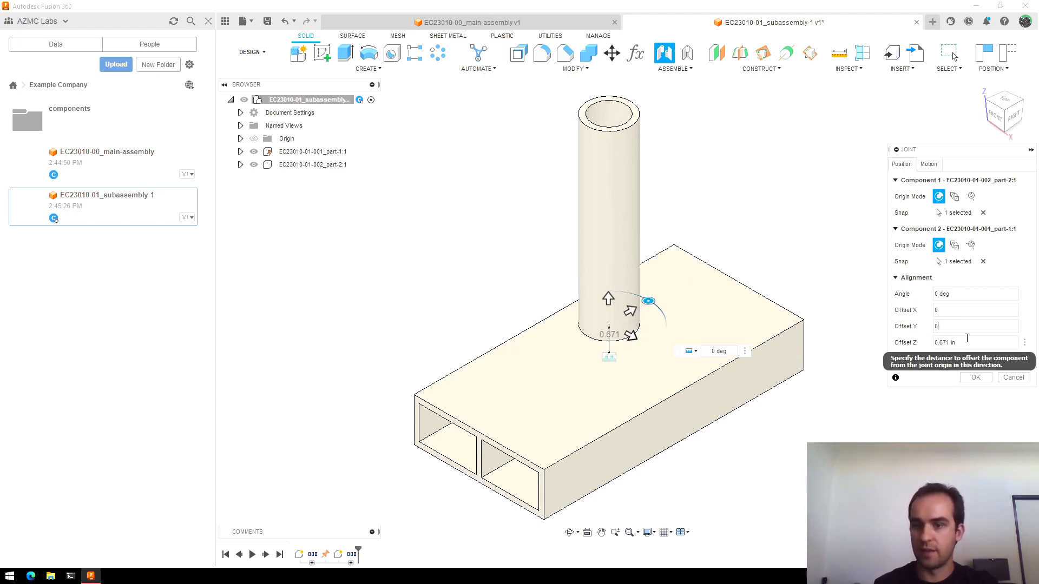
{"action": "type", "text": "0"}
{"action": "key", "text": "Tab"}
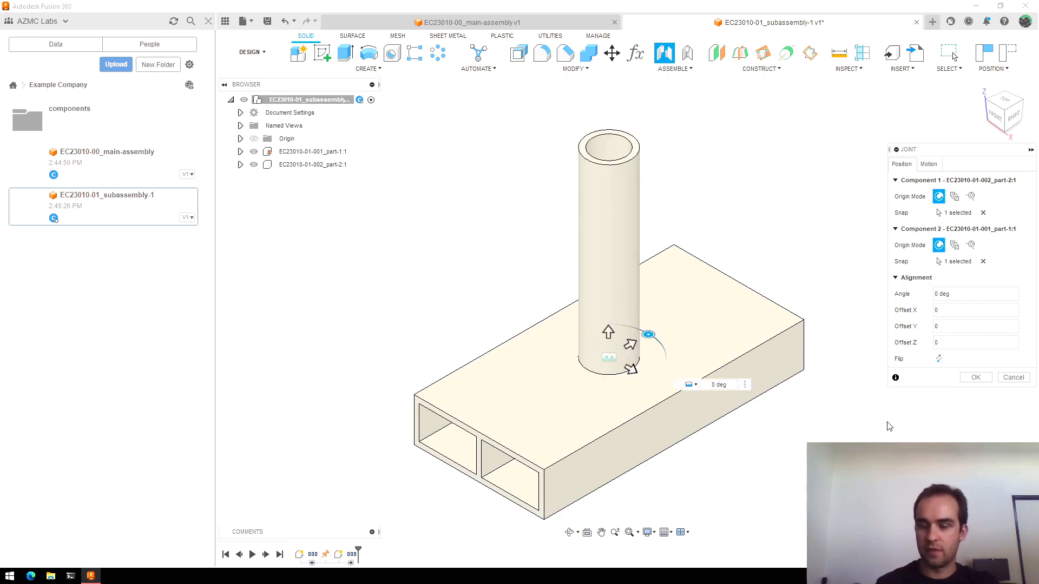
Try flipping the round tube to the opposite side of the joint and flip it back
{"action": "left_click", "coordinate": [939, 359]}
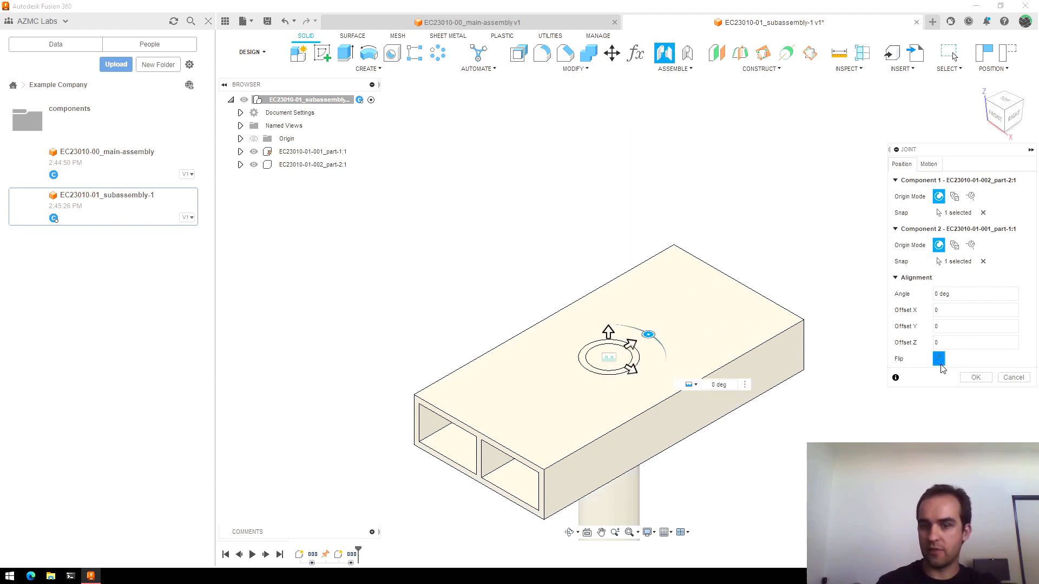
{"action": "left_click", "coordinate": [939, 362]}
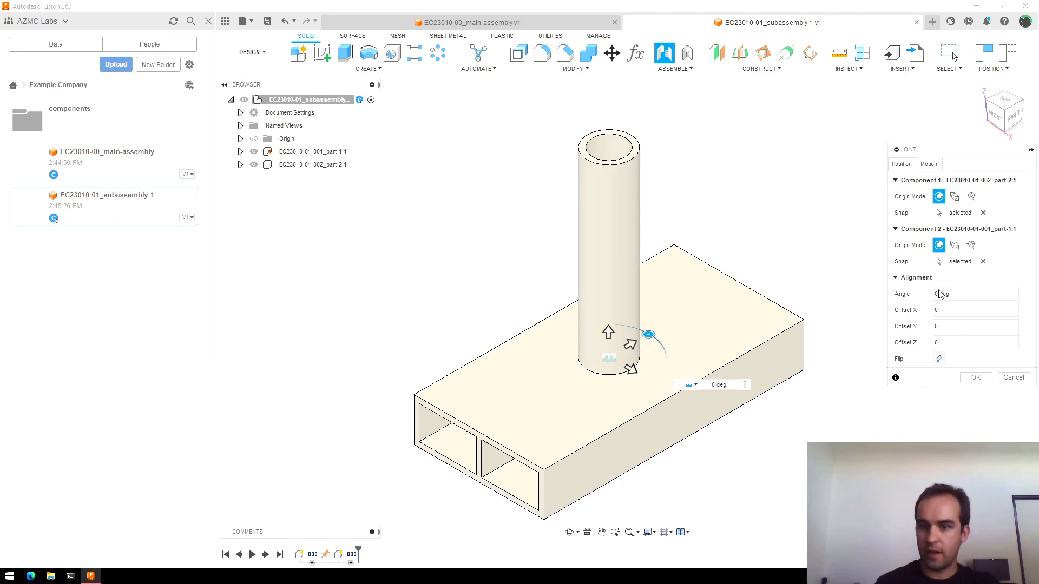
Preview the joint's motion and create the joint between the two tubes with the Rigid type
{"action": "left_click", "coordinate": [930, 165]}
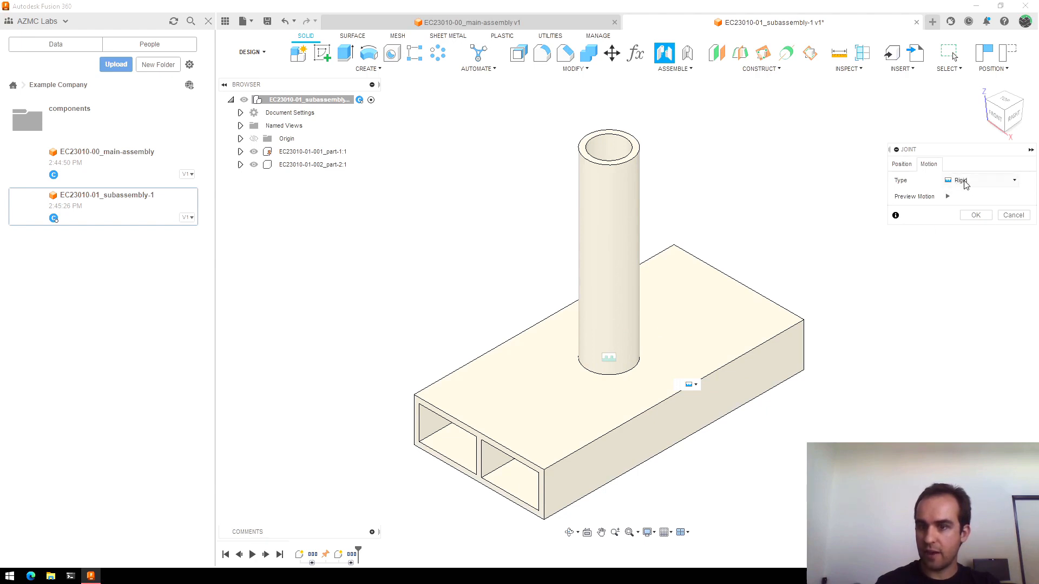
{"action": "left_click", "coordinate": [948, 197]}
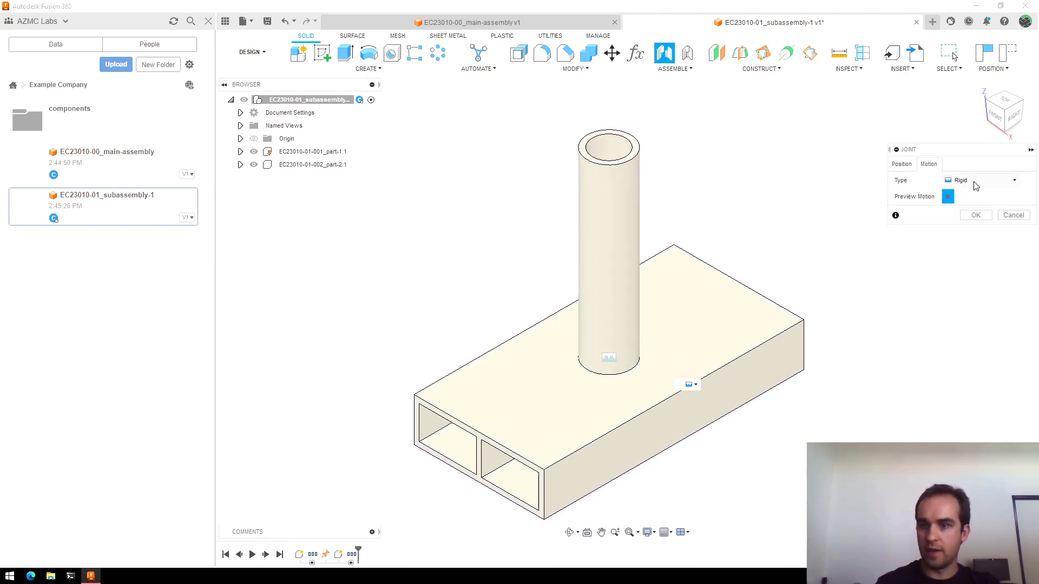
{"action": "left_click", "coordinate": [947, 197]}
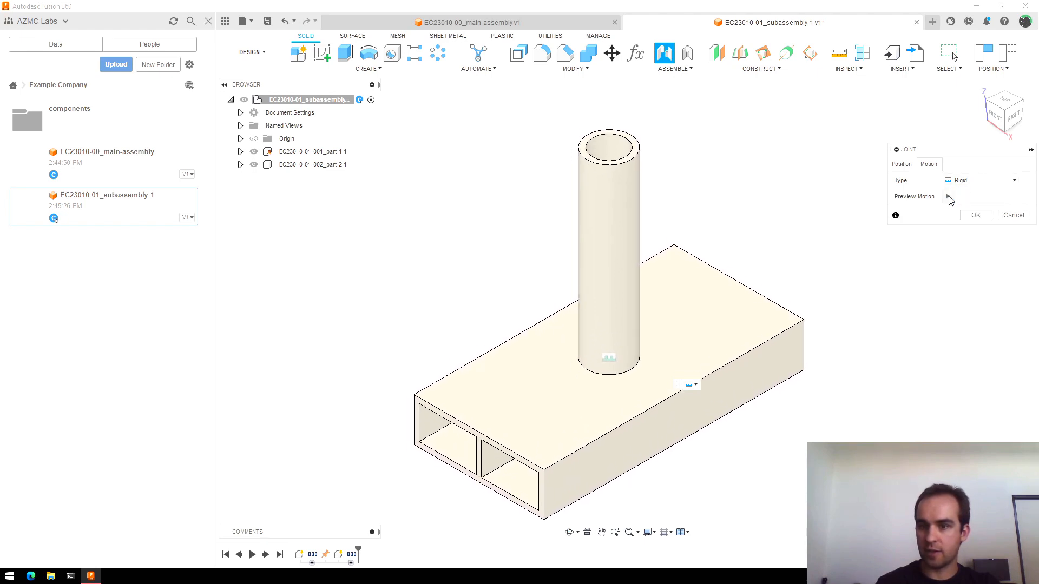
{"action": "left_click", "coordinate": [970, 180]}
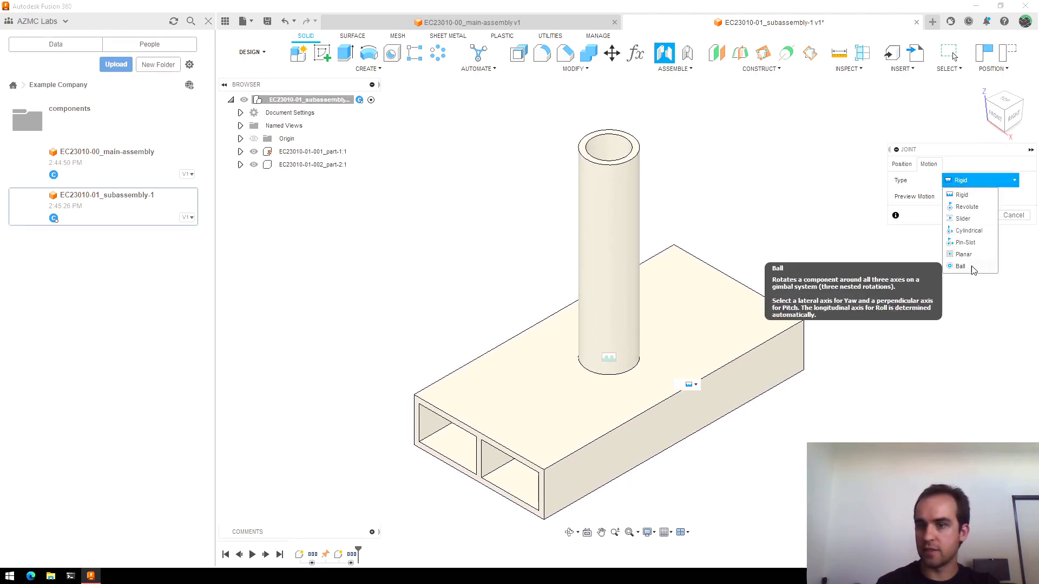
{"action": "left_click", "coordinate": [972, 179]}
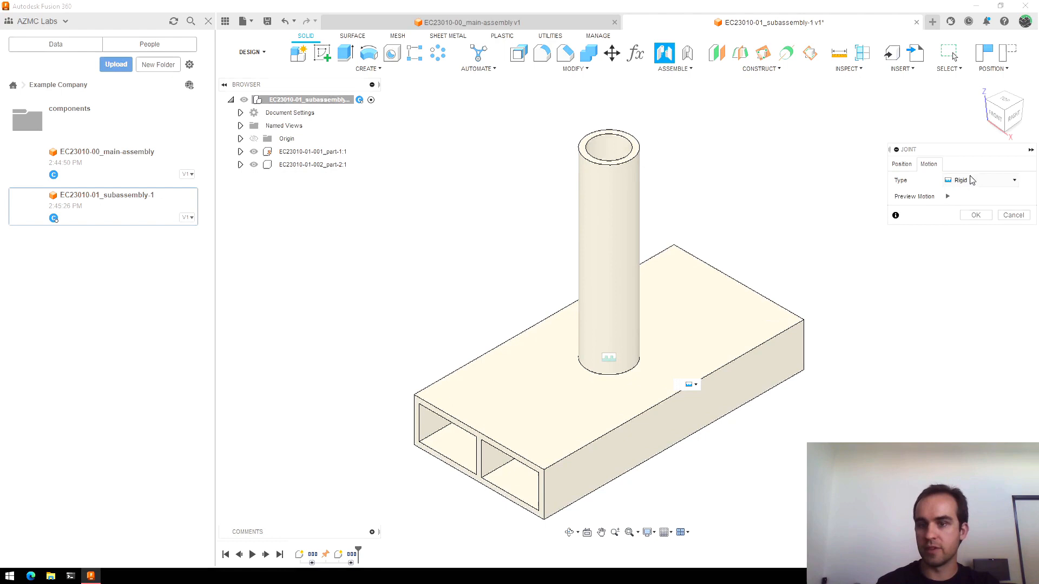
{"action": "left_click", "coordinate": [902, 164]}
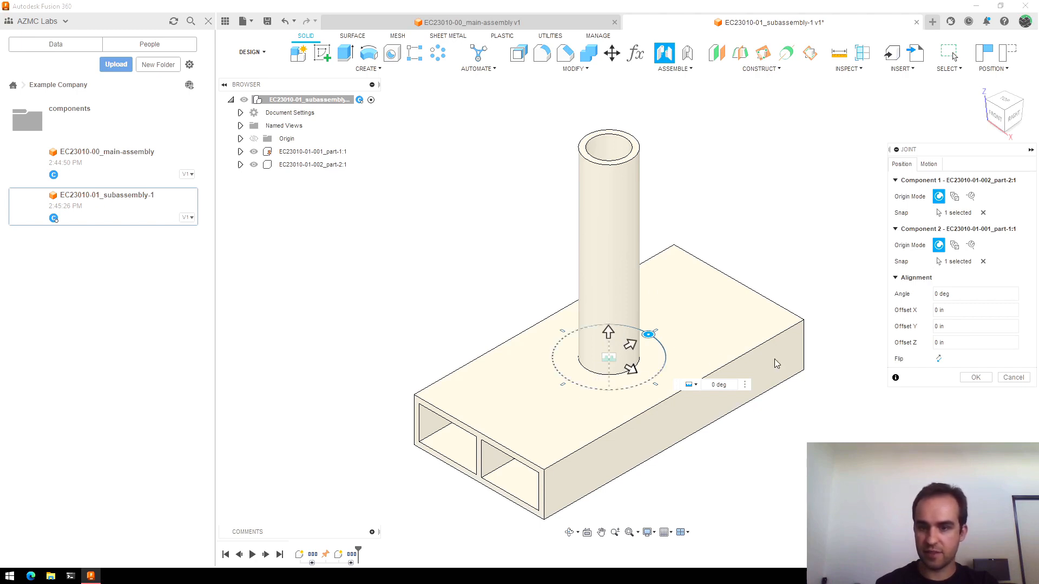
{"action": "left_click", "coordinate": [975, 378]}
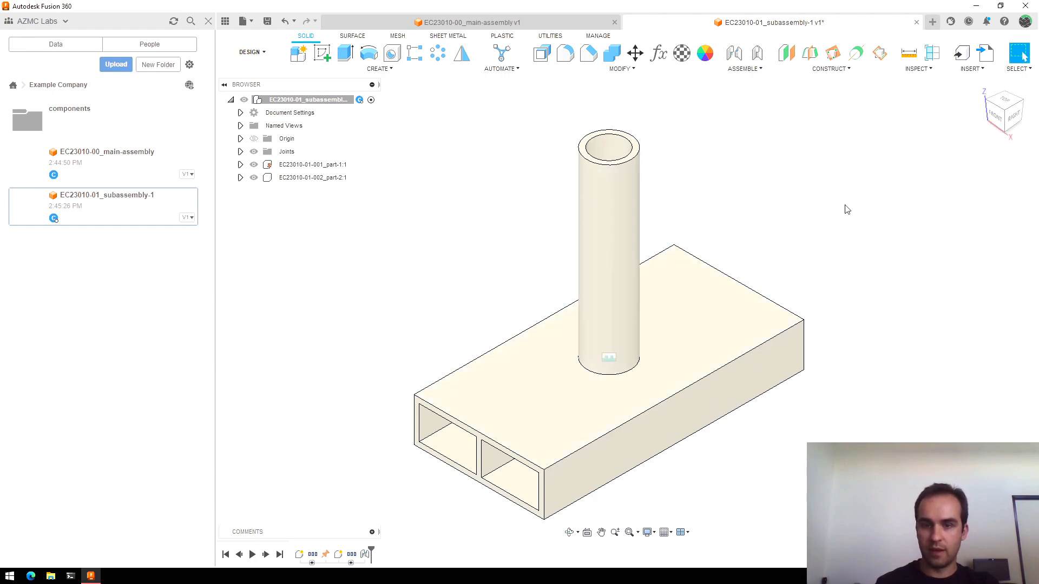
{"action": "scroll", "coordinate": [819, 186], "scroll_direction": "down", "scroll_amount": 2}
{"action": "scroll", "coordinate": [687, 270], "scroll_direction": "up", "scroll_amount": 2}
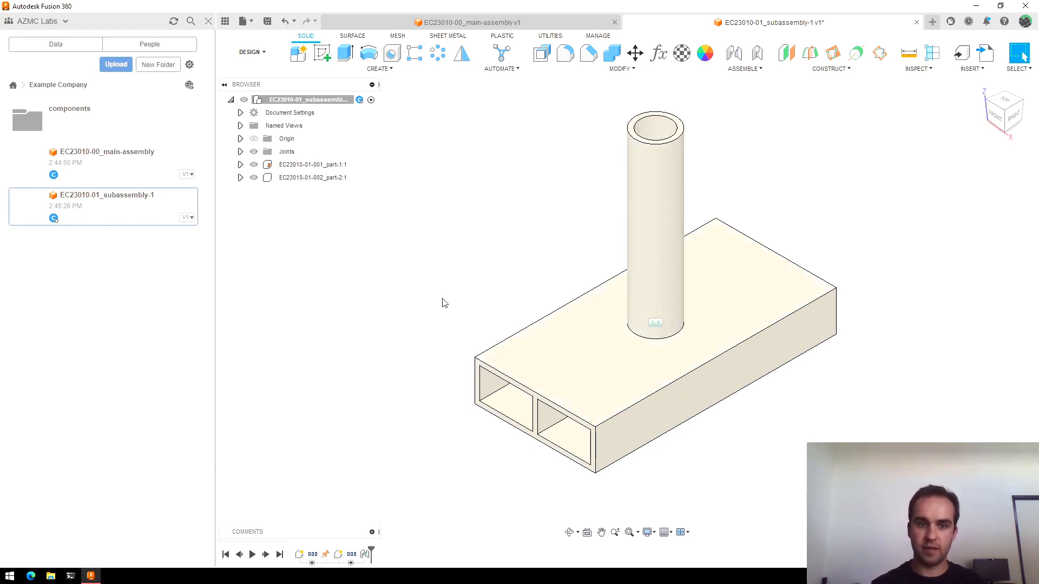
{"action": "key", "text": "F6"}
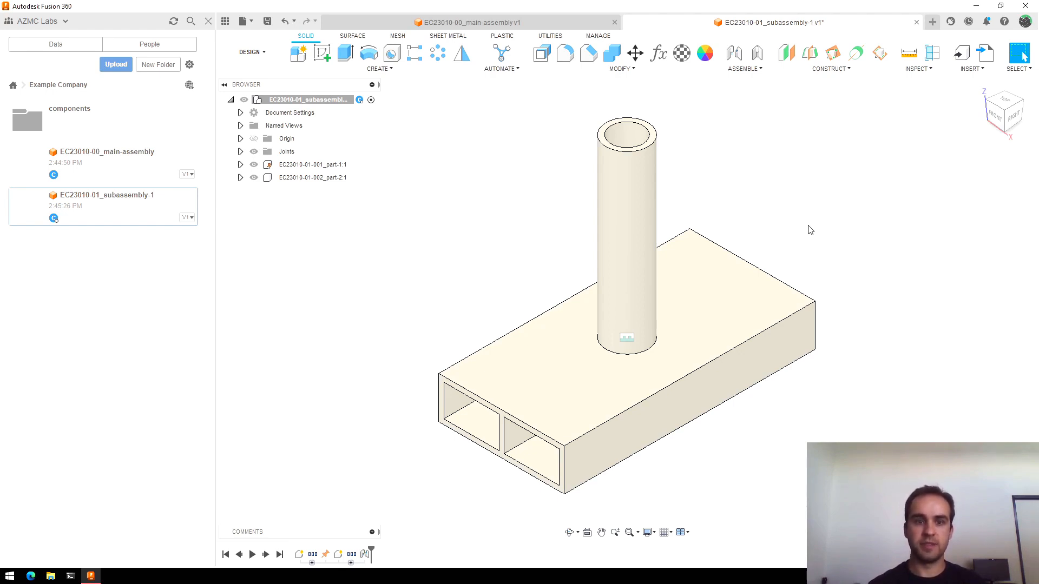
{"action": "left_click", "coordinate": [240, 164]}
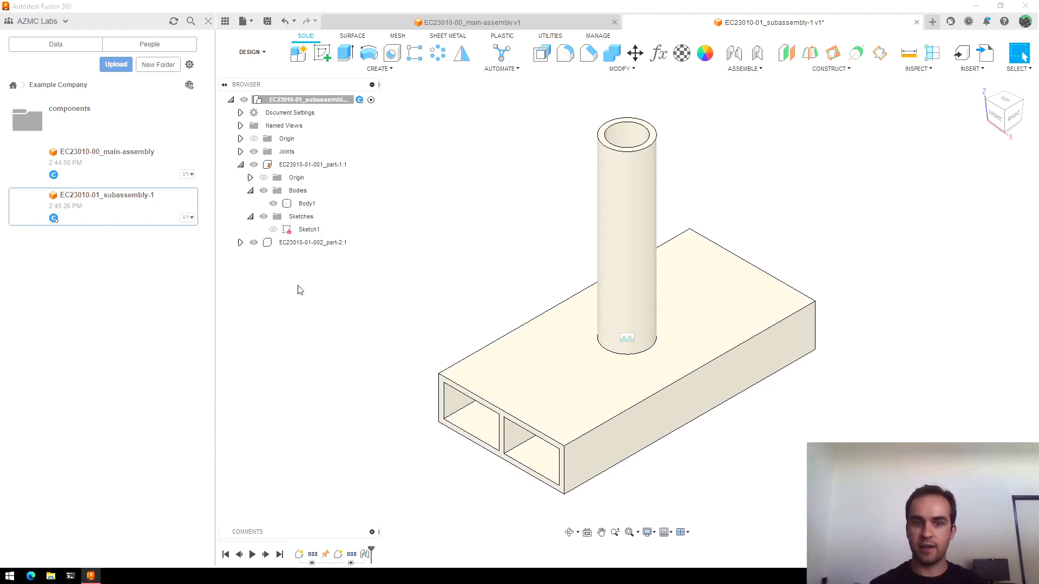
{"action": "left_click", "coordinate": [241, 166]}
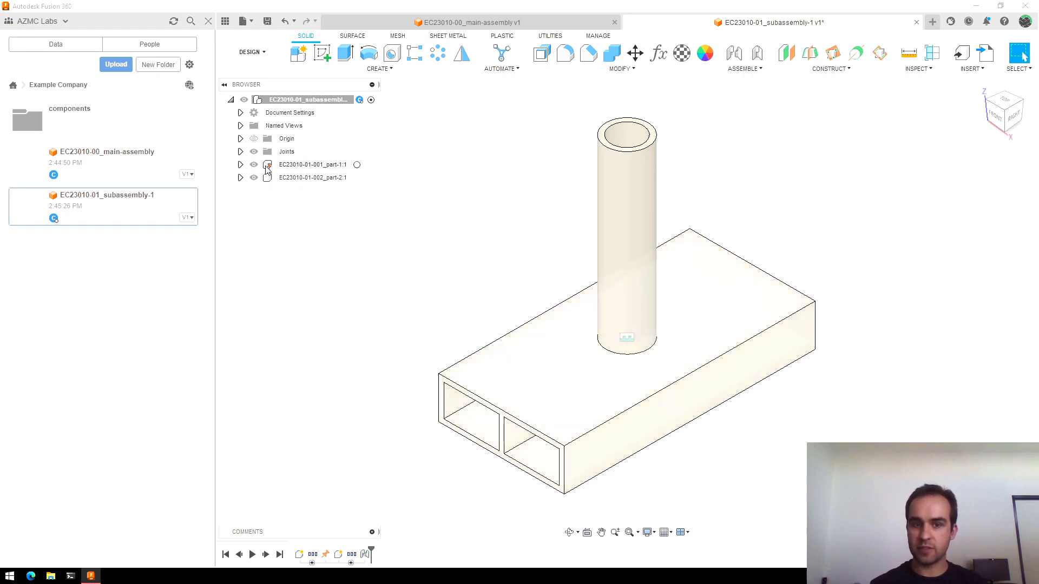
{"action": "left_click", "coordinate": [240, 151]}
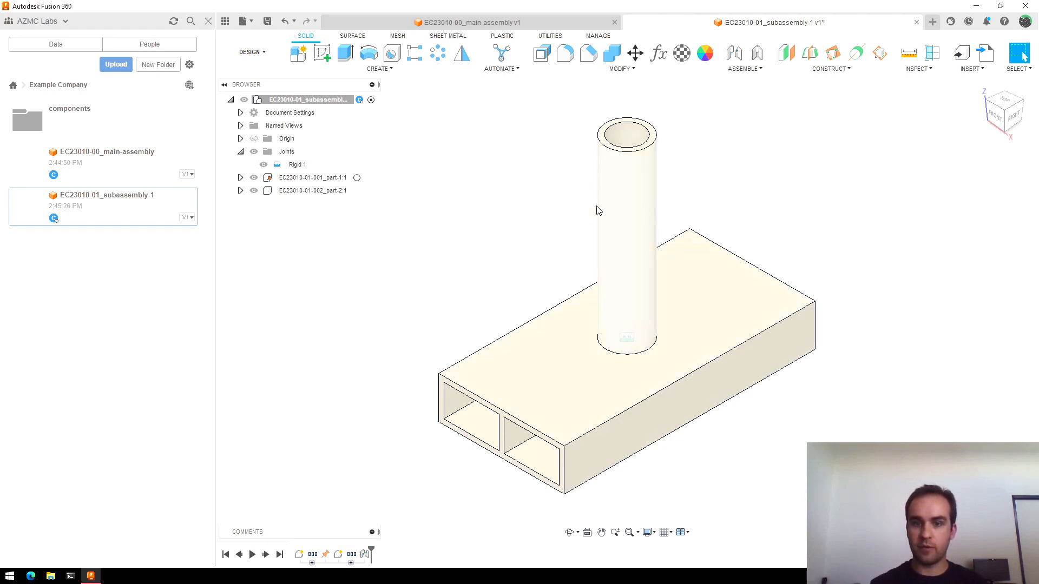
Expand both parts' feature groups in the timeline and set the outer diameter in the round tube's sketch to 2 in
{"action": "left_click", "coordinate": [311, 563]}
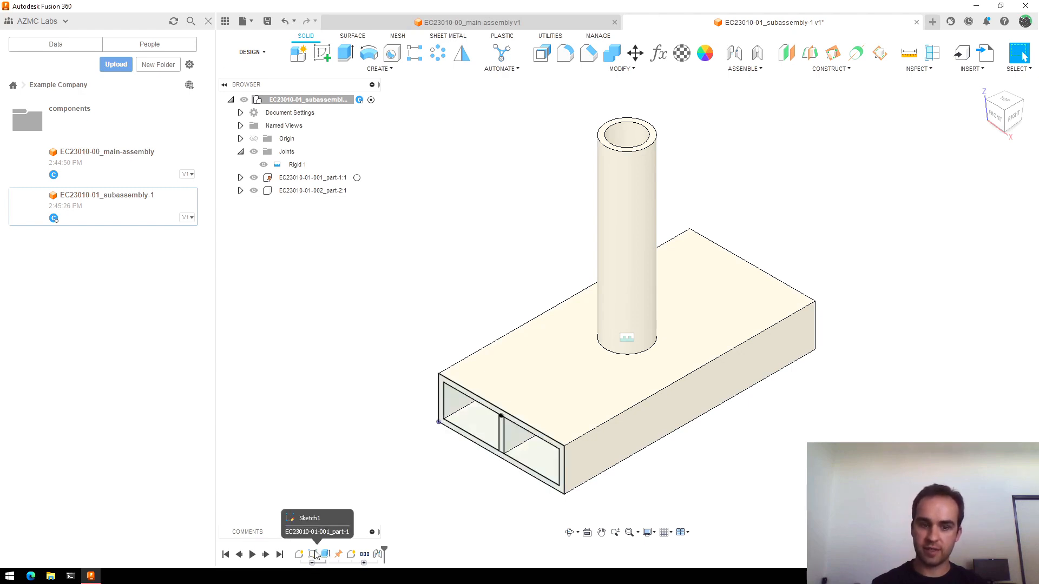
{"action": "left_click", "coordinate": [365, 563]}
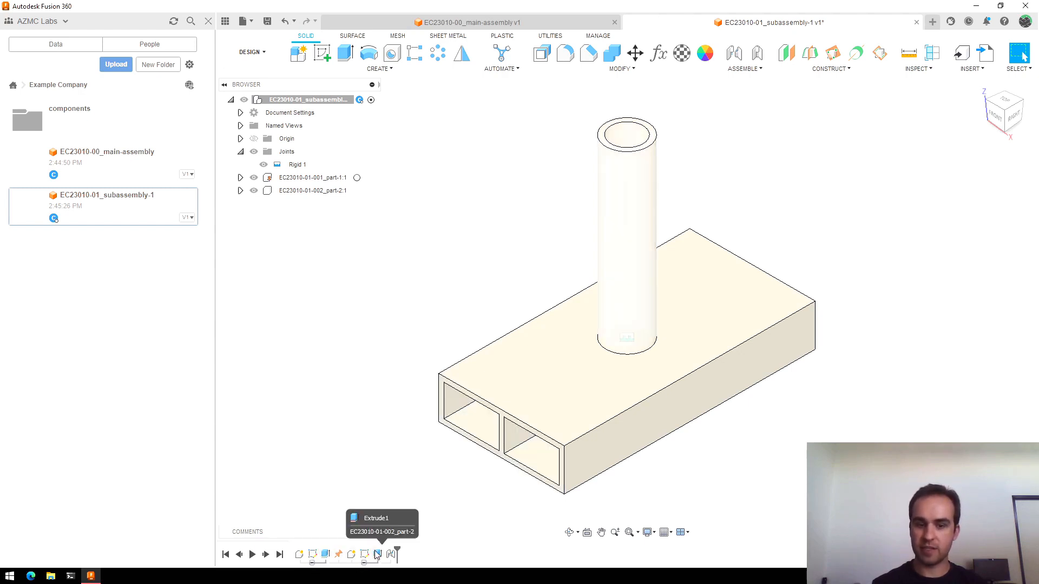
{"action": "double_click", "coordinate": [365, 554]}
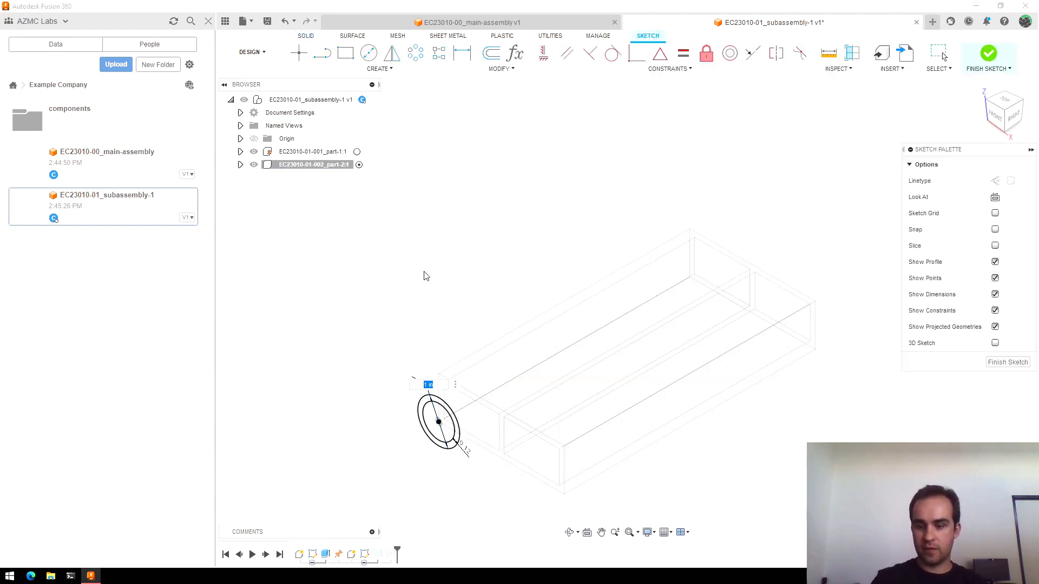
{"action": "type", "text": "2"}
{"action": "key", "text": "Return"}
{"action": "left_click", "coordinate": [988, 52]}
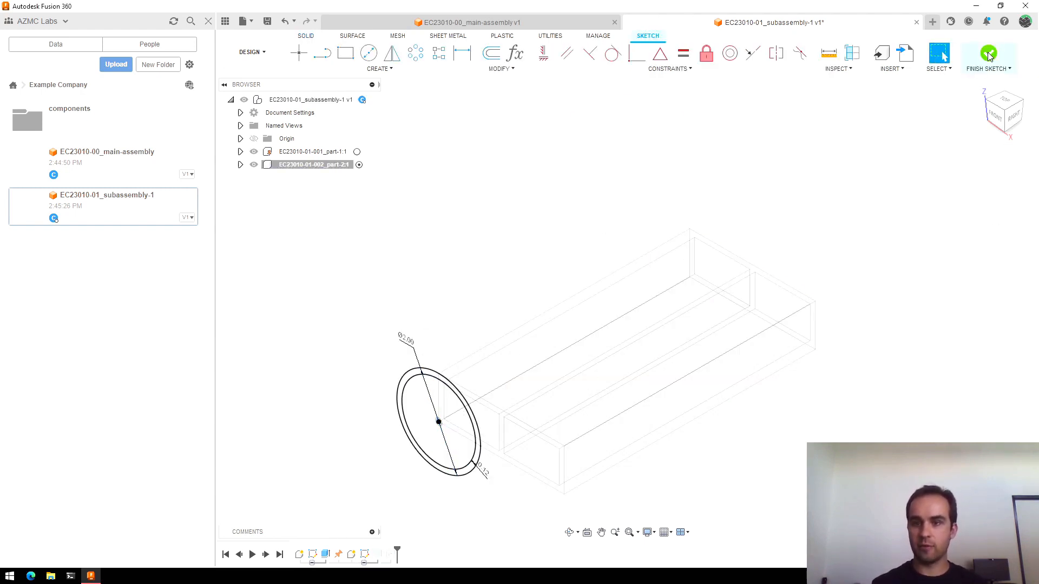